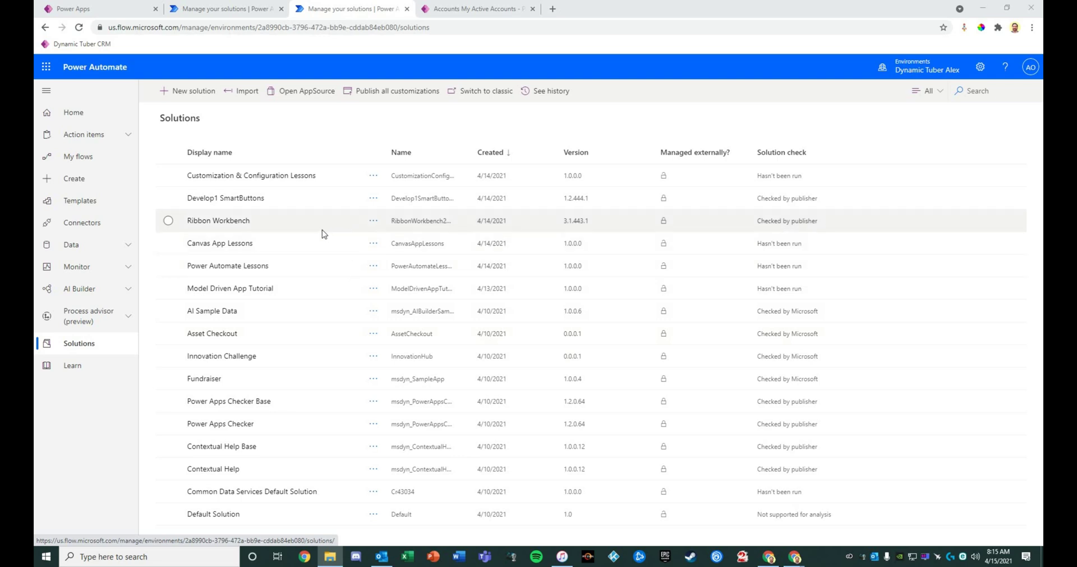
Create a cloud flow in the Power Automate Lessons solution titled 'Account Revenue Automation and Assignment'
left_click(228, 267)
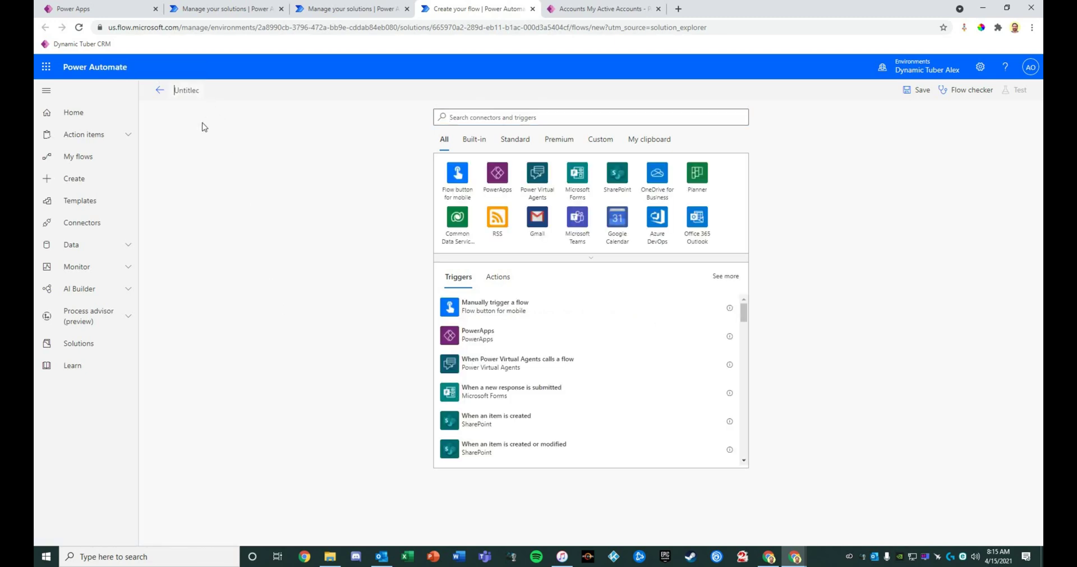
type("Account Revenue")
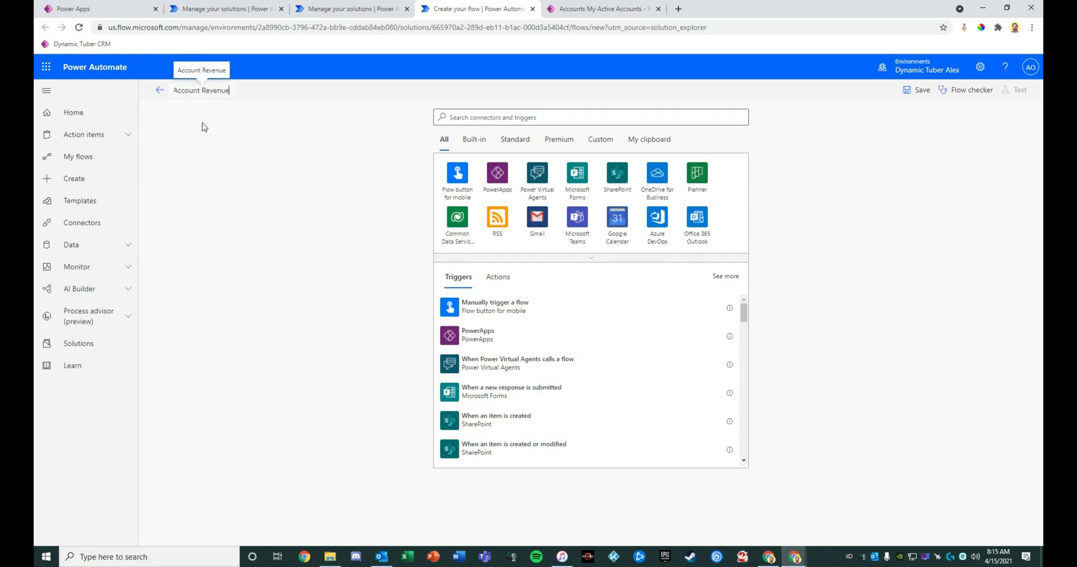
type(" Automation")
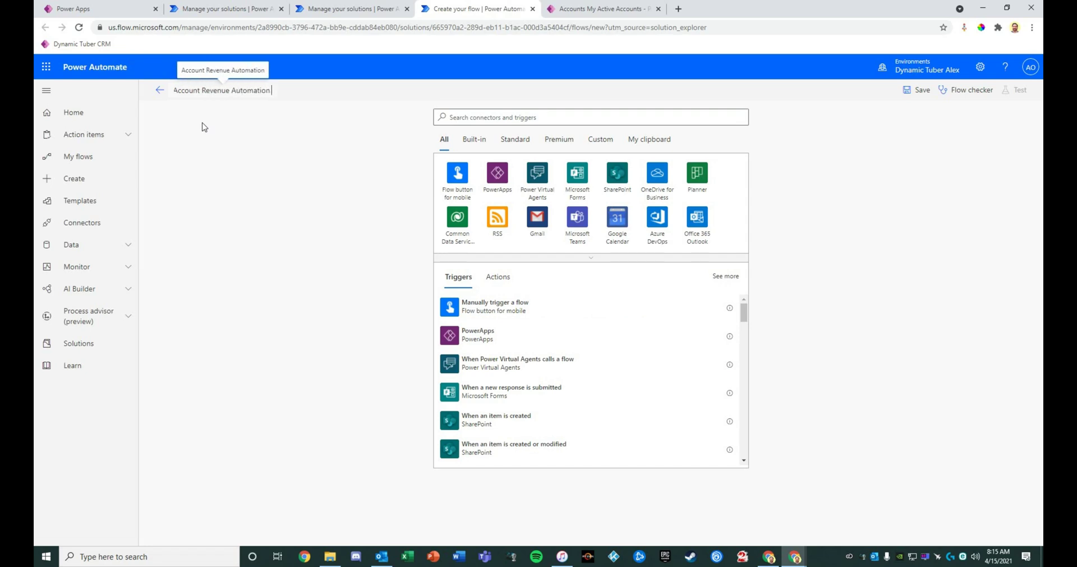
type(" and Assignment")
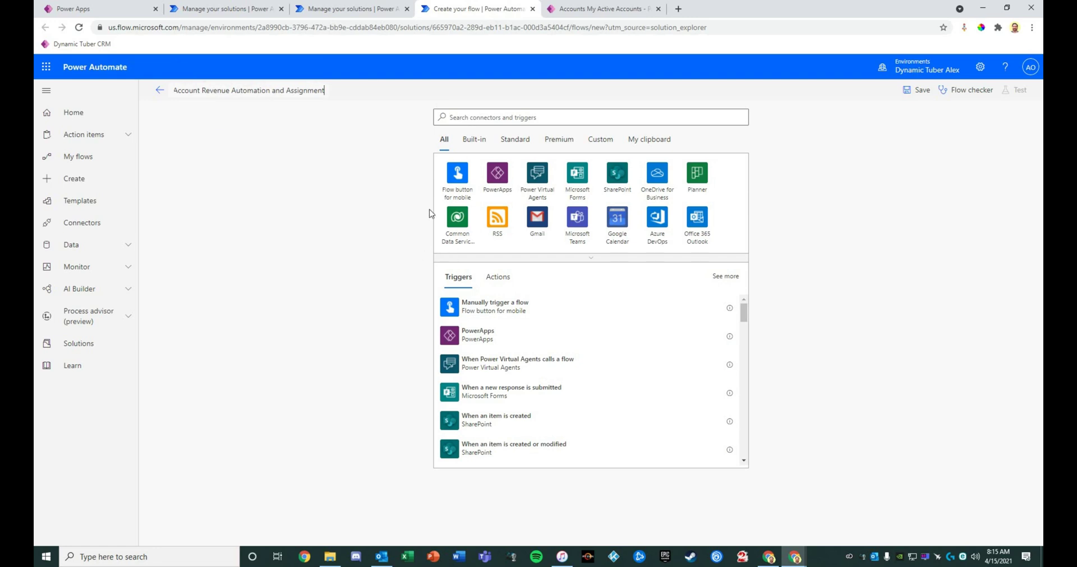
left_click(476, 119)
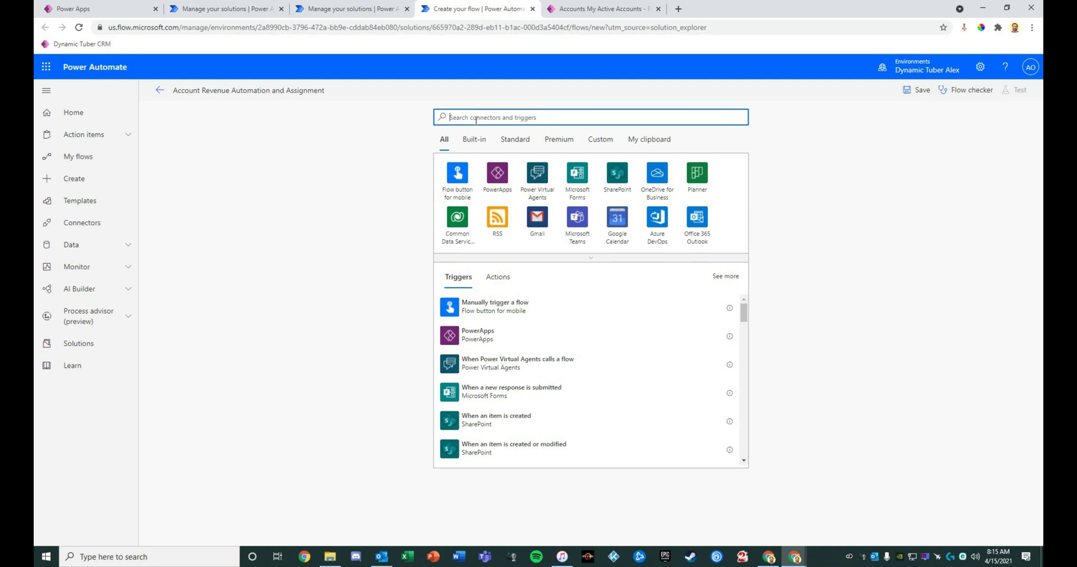
Choose the Common Data Service trigger 'When a row is added, modified or deleted'
type("common data")
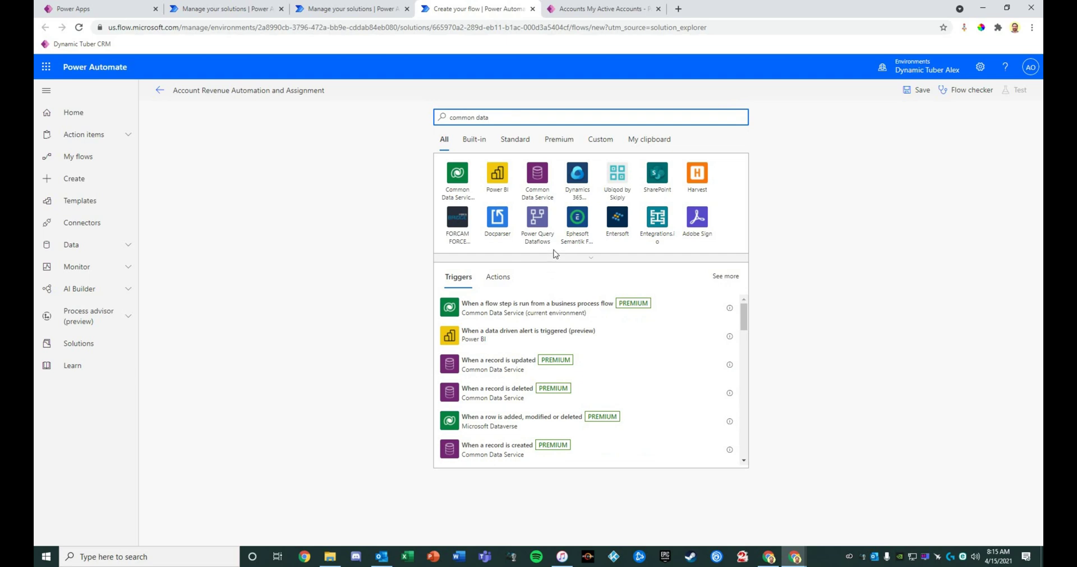
left_click(457, 174)
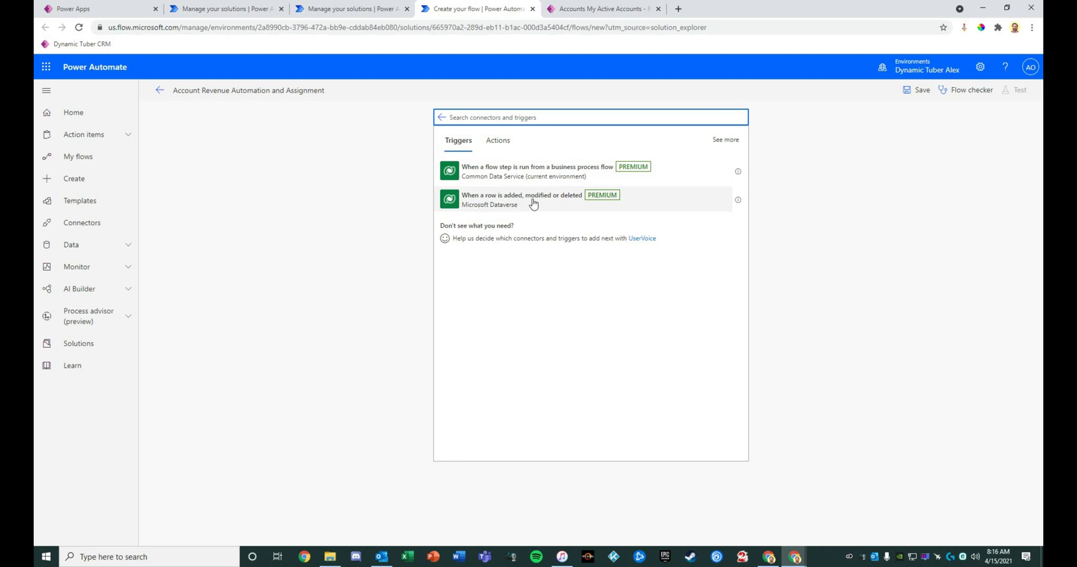
left_click(534, 204)
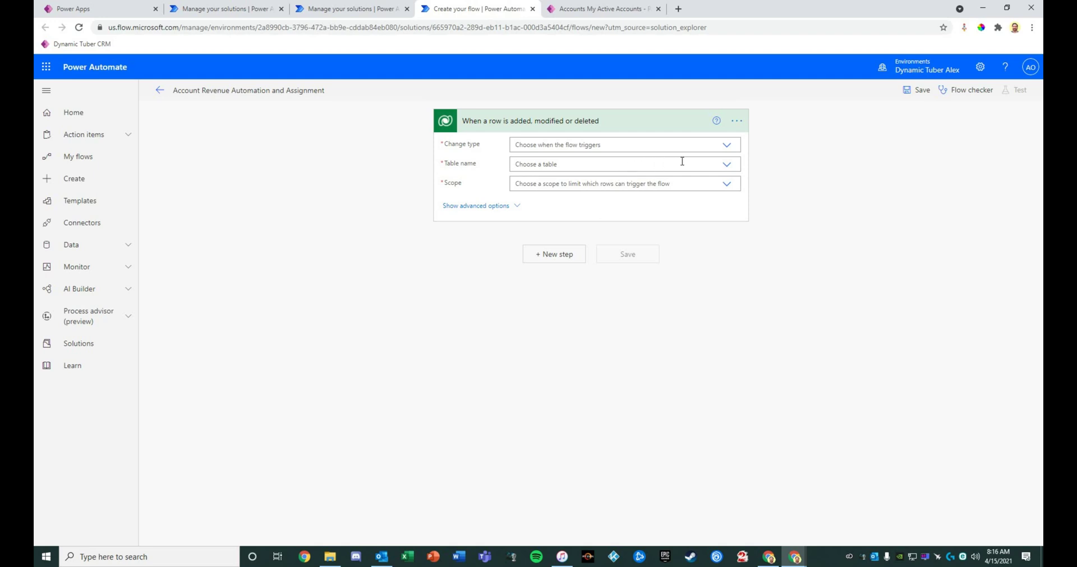
Set the trigger's Change type to Create, Table name to Accounts and Scope to Organization
left_click(723, 146)
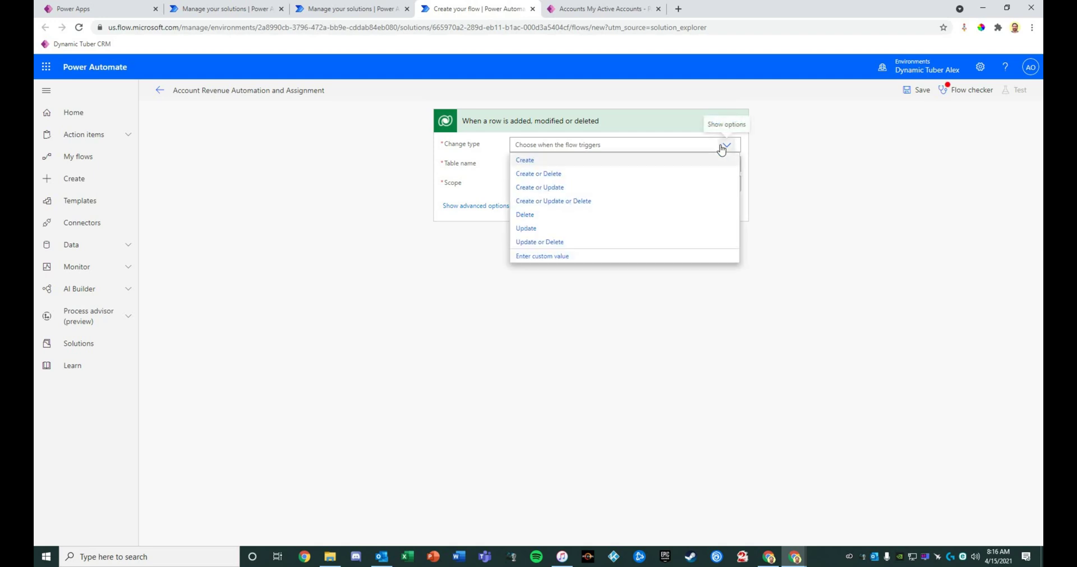
left_click(543, 163)
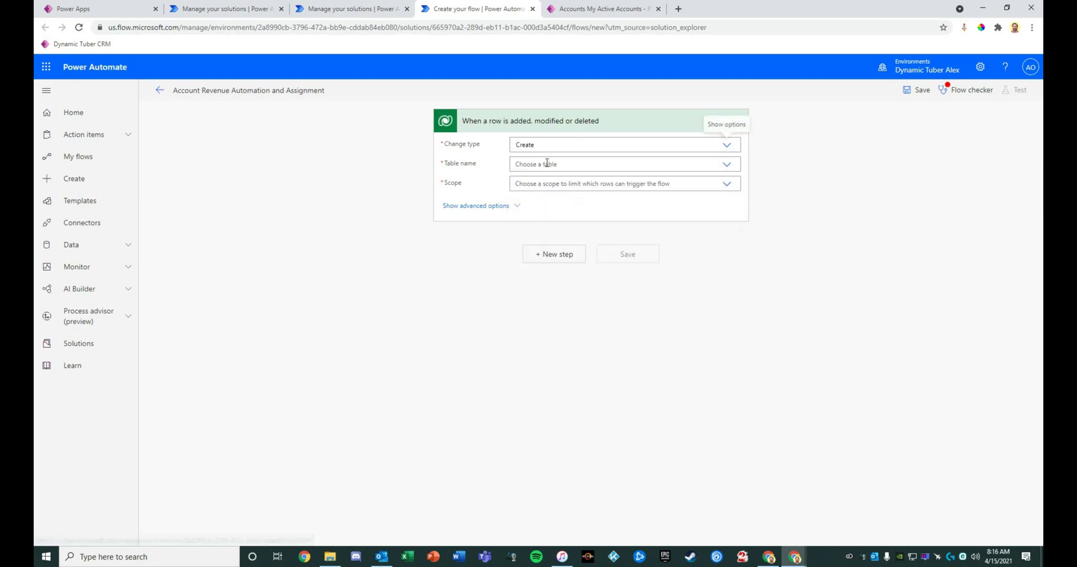
left_click(726, 166)
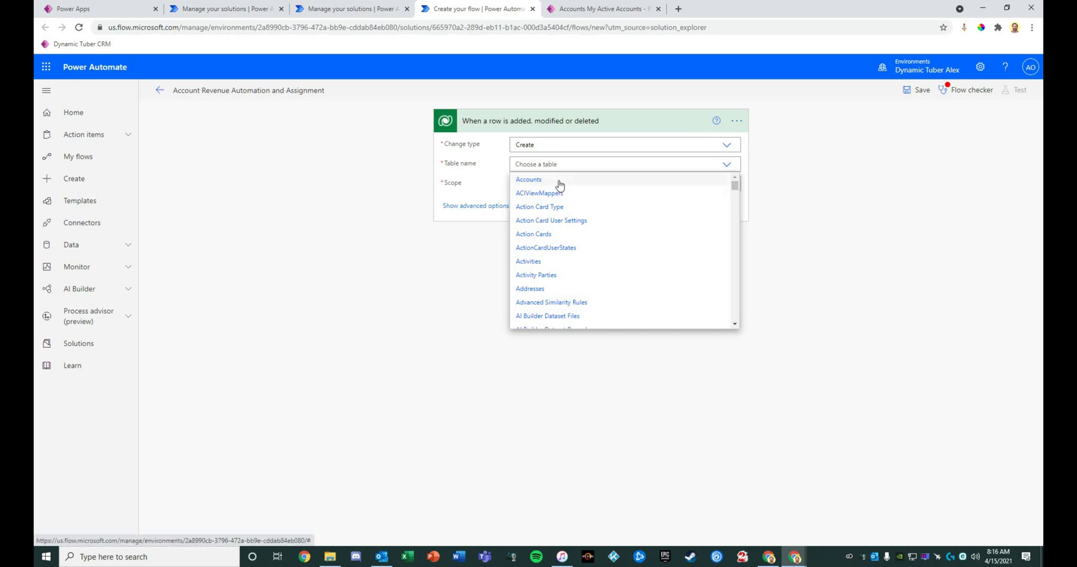
left_click(558, 180)
left_click(726, 185)
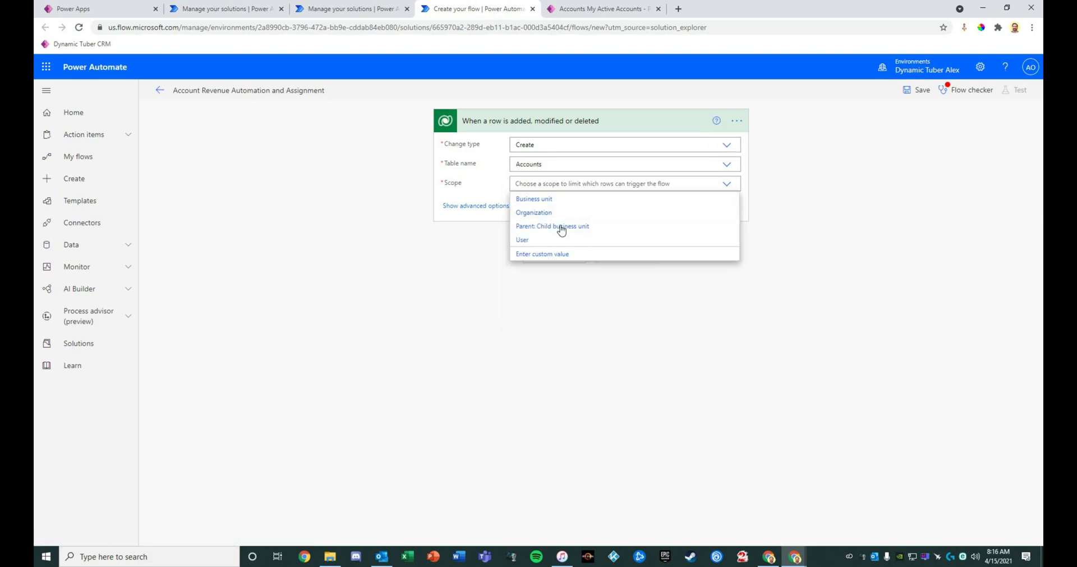
left_click(550, 212)
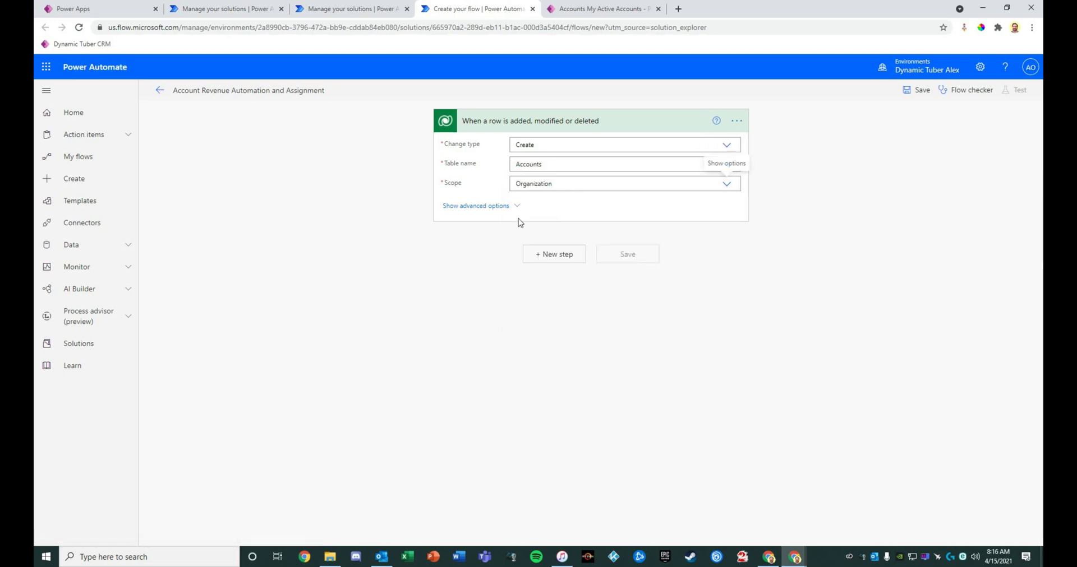
In the advanced options, enter the row filter 'revenue ne null'
left_click(496, 207)
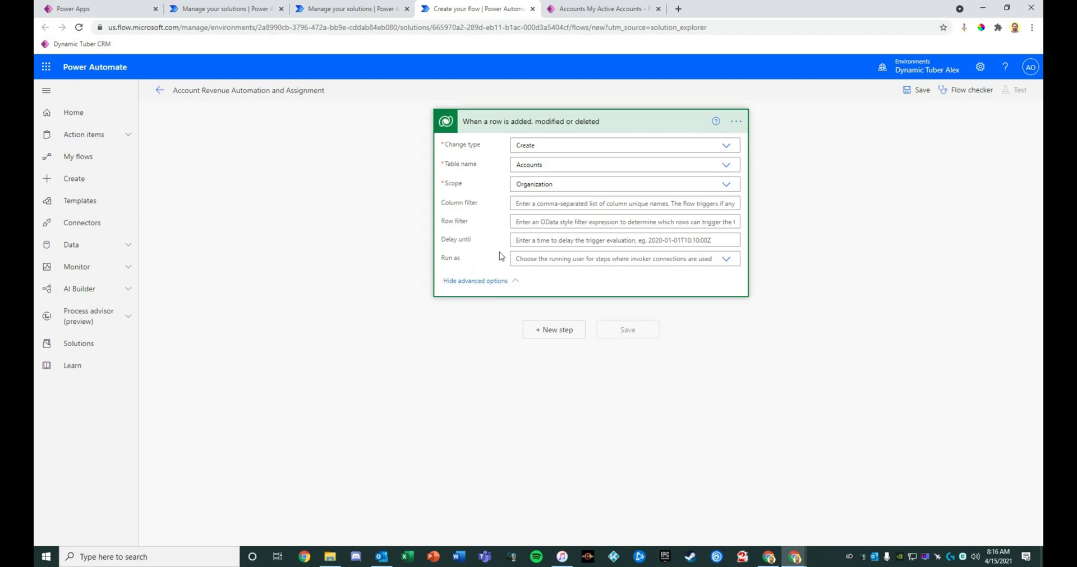
left_click(527, 221)
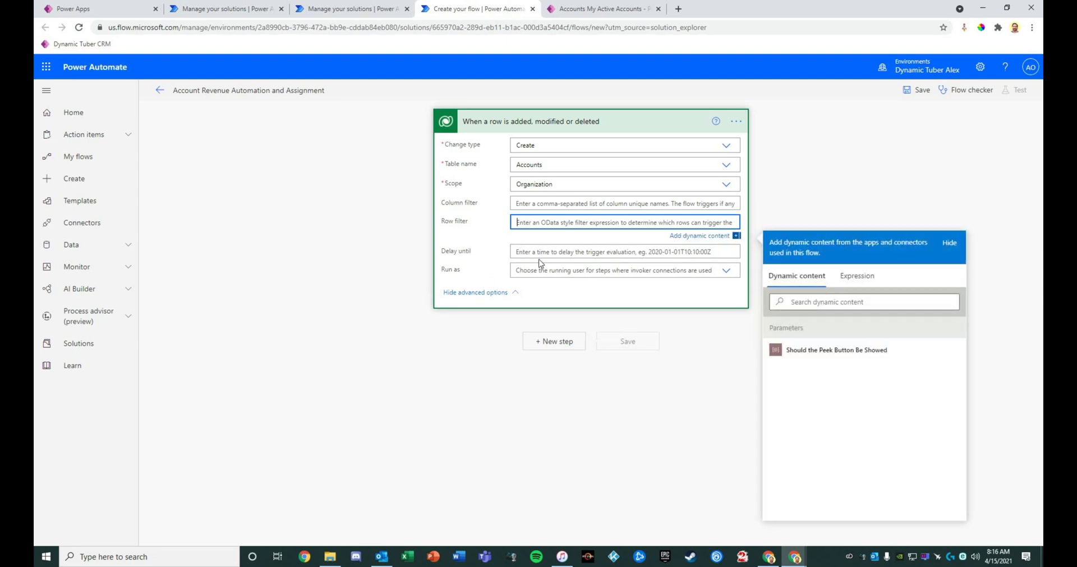
type("revenue ne null")
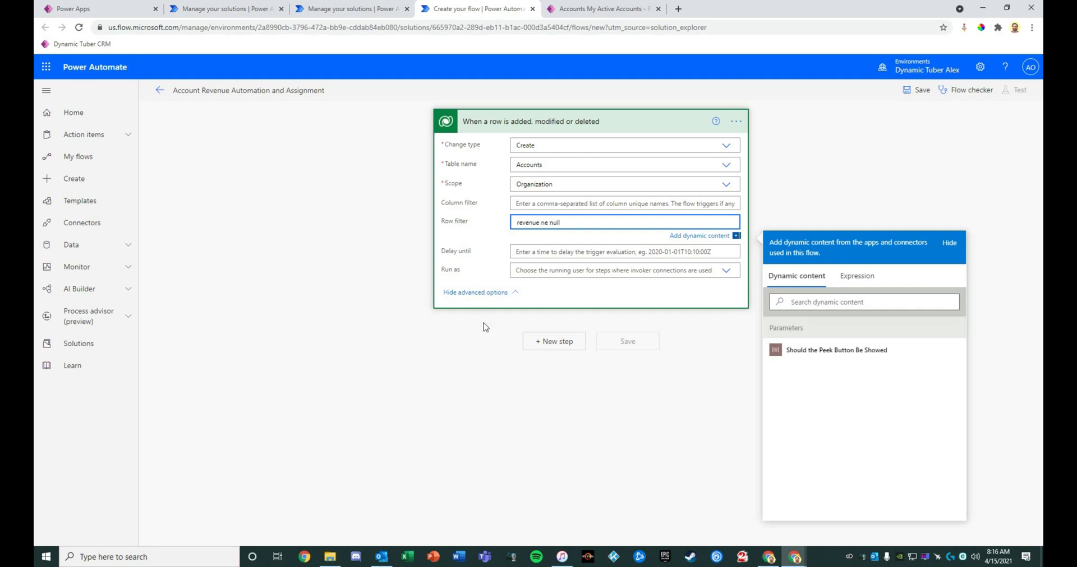
left_click(486, 330)
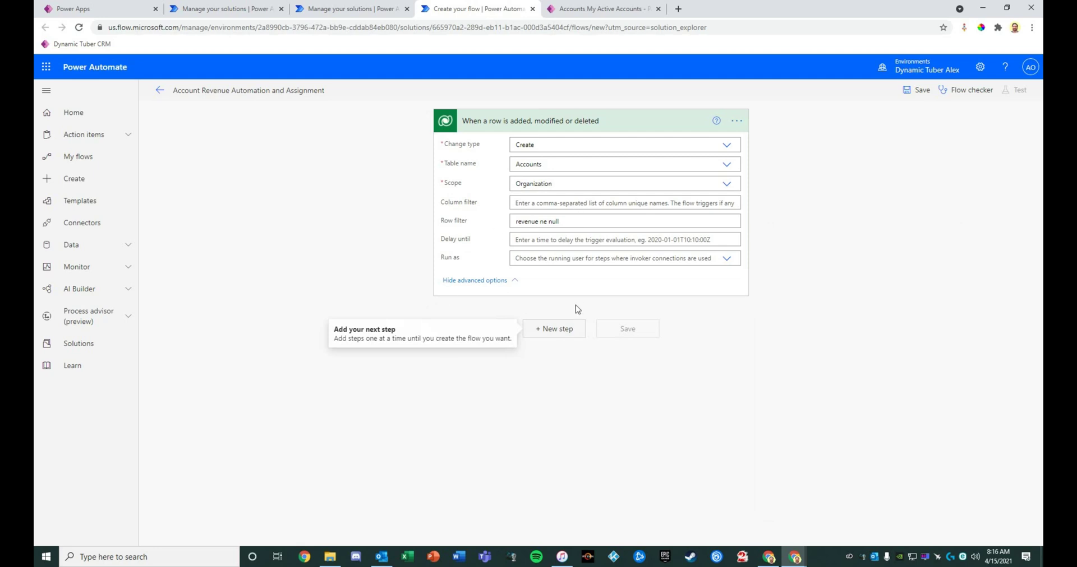
Add a Condition step testing whether Annual Revenue is greater than 100000
left_click(542, 331)
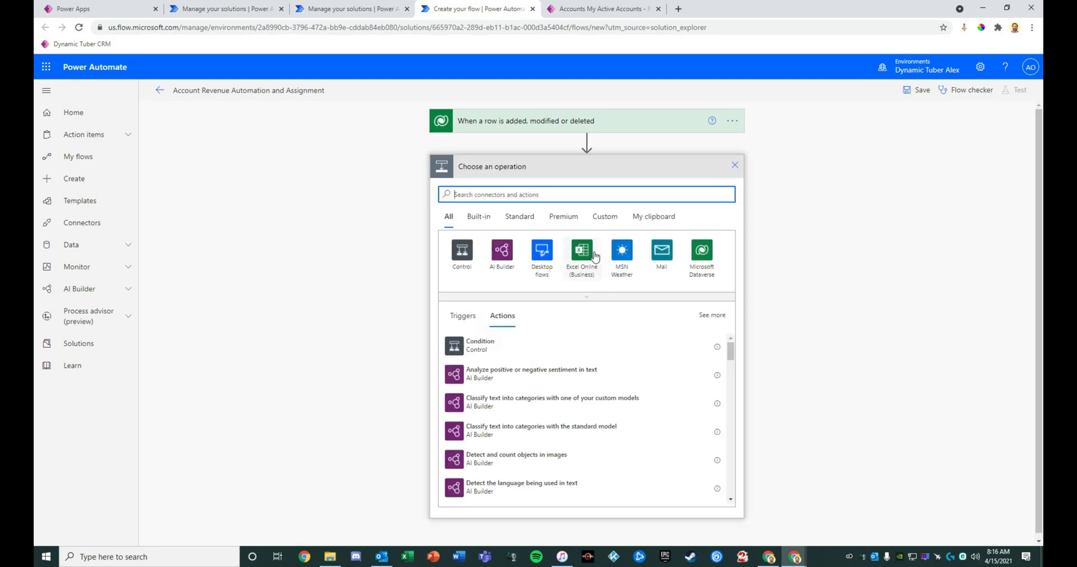
left_click(448, 350)
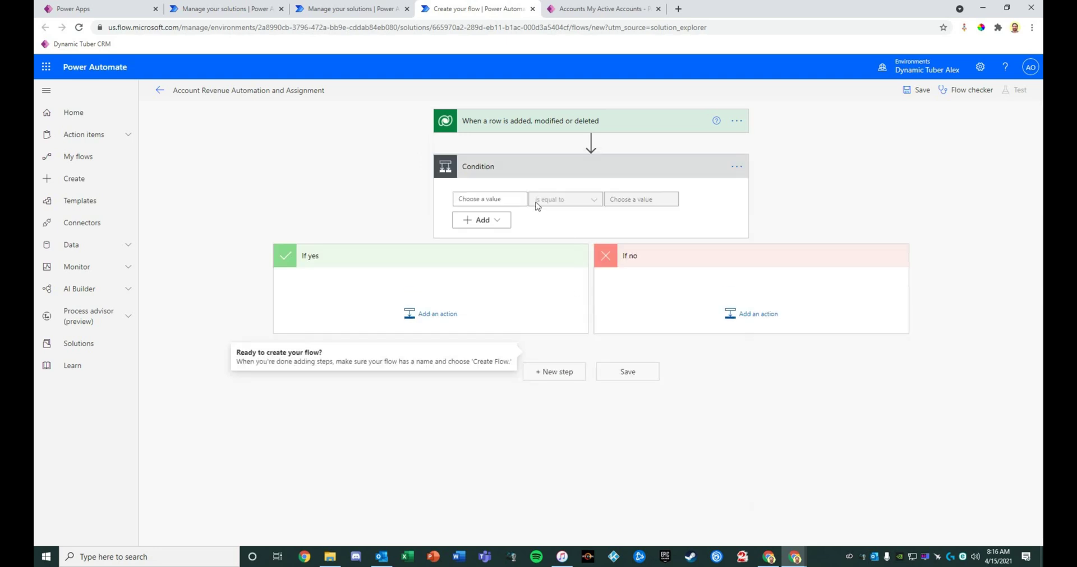
left_click(515, 202)
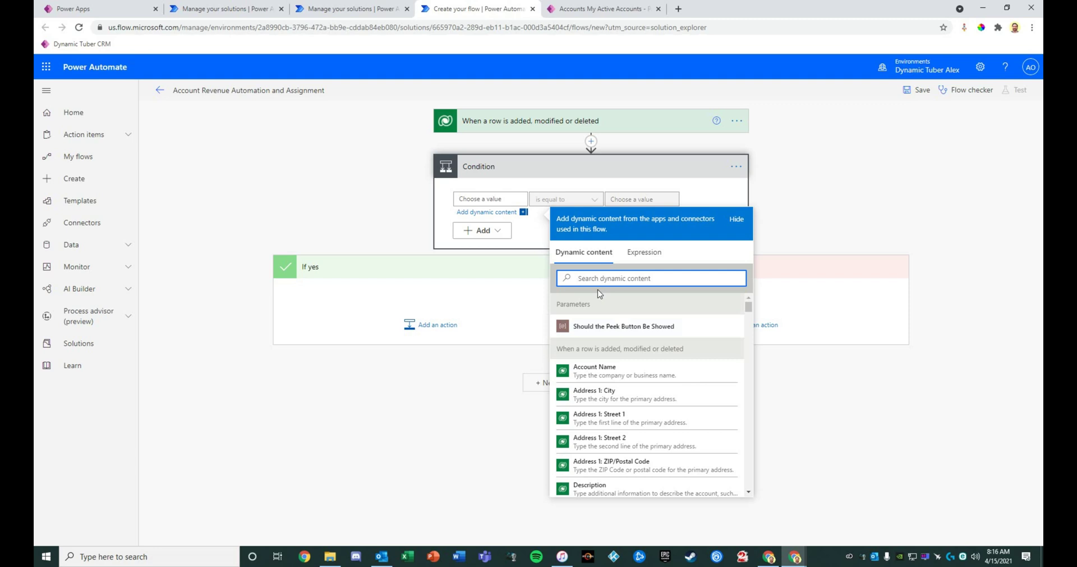
type("revenue")
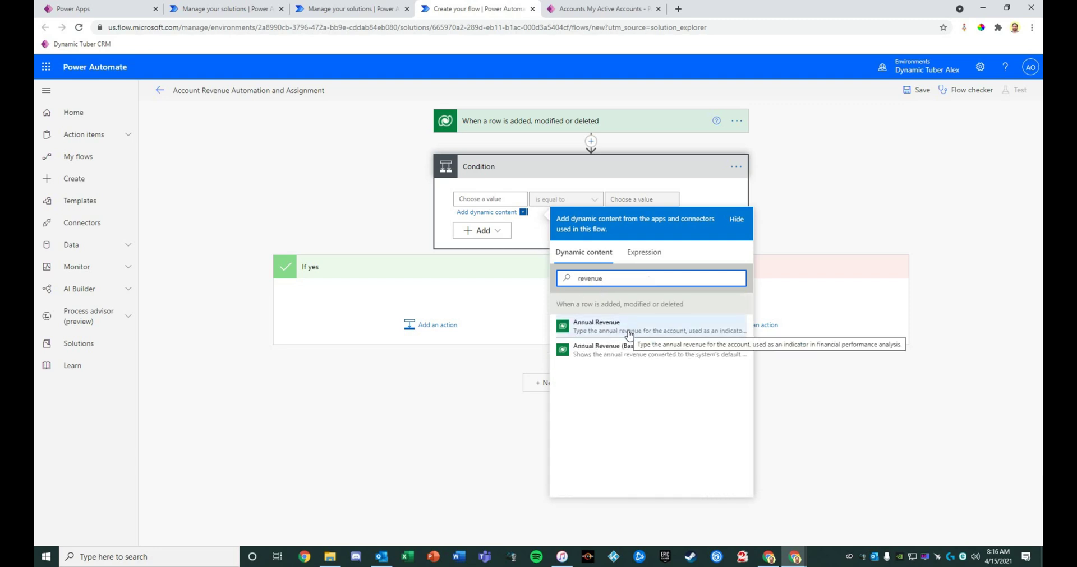
left_click(628, 335)
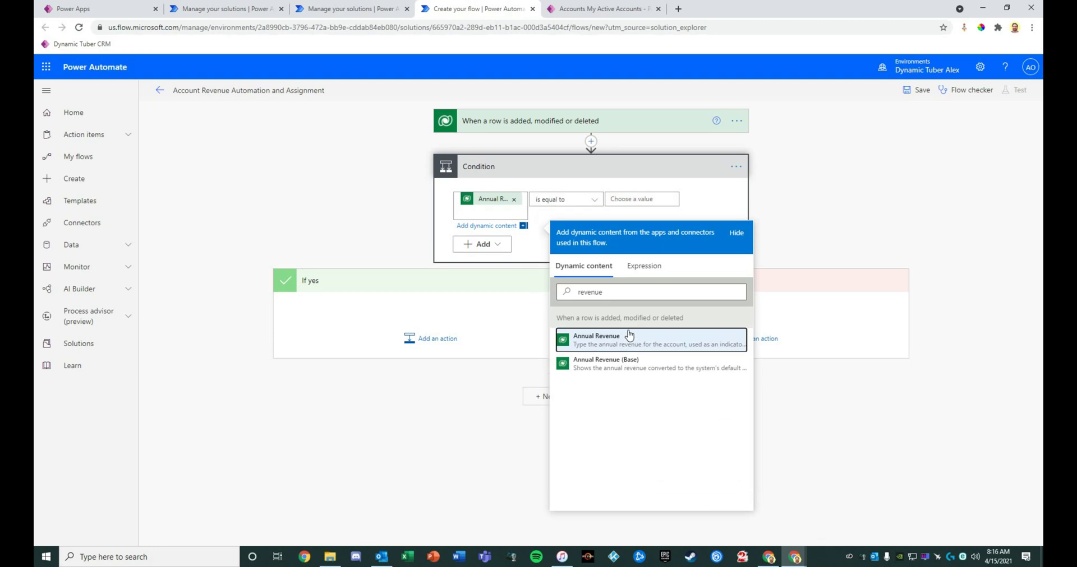
left_click(585, 203)
left_click(572, 252)
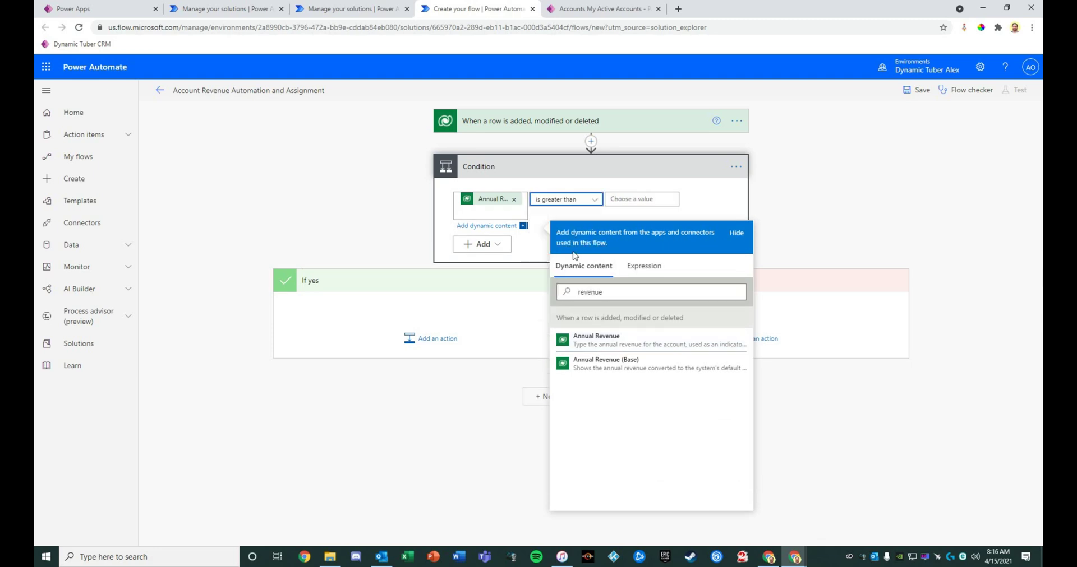
left_click(636, 196)
type("10000")
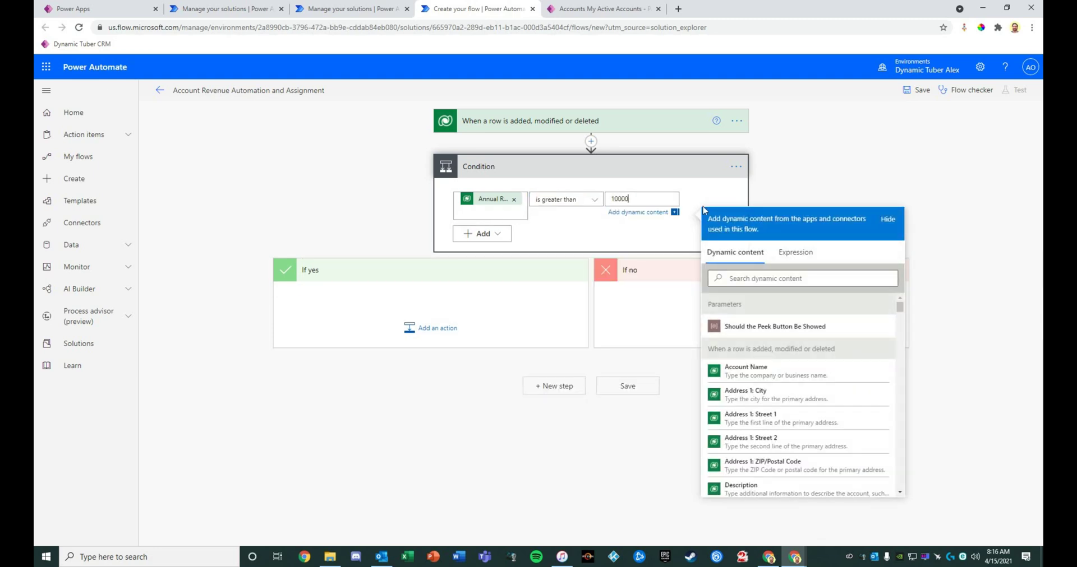
type("0")
left_click(419, 196)
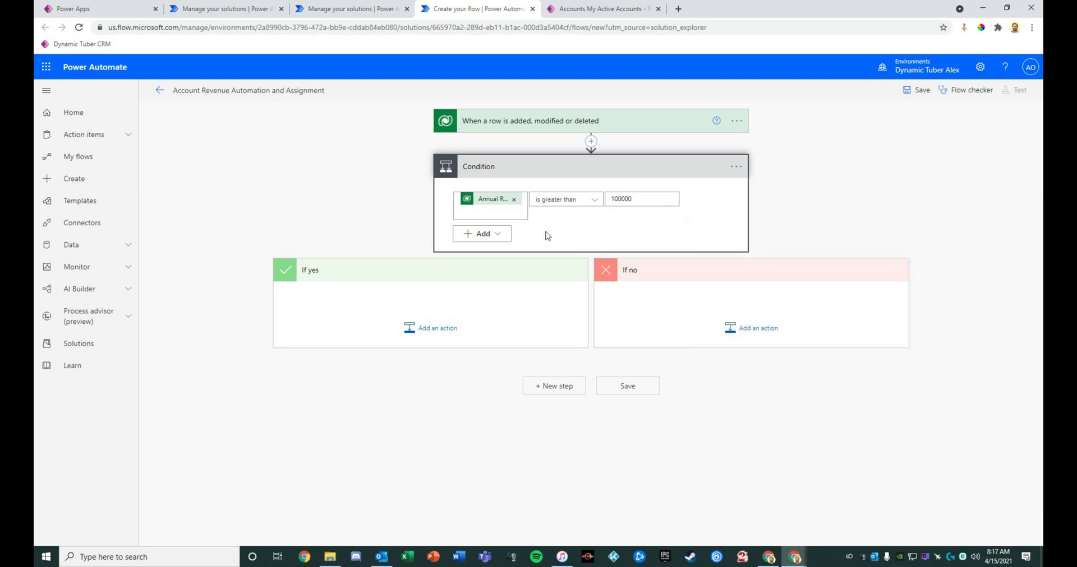
Add a Terminate action with Status Cancelled to the If no branch
left_click(762, 337)
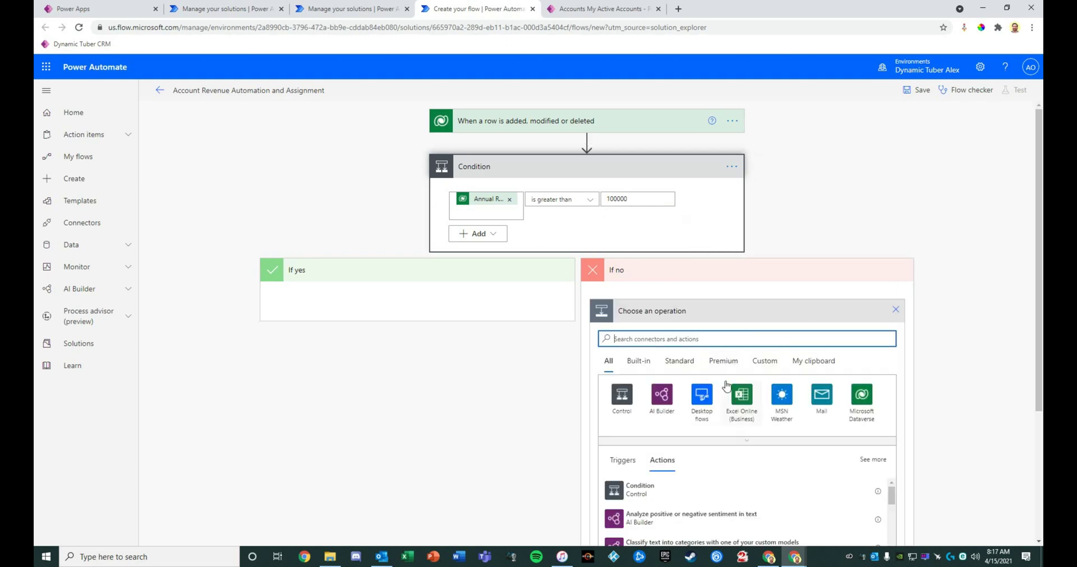
type("terminate")
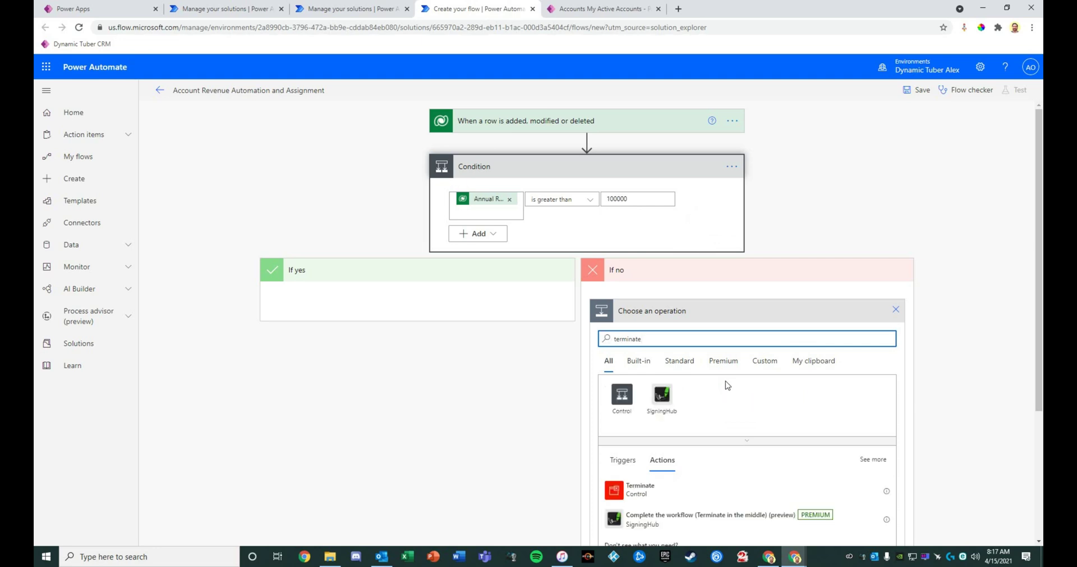
left_click(638, 489)
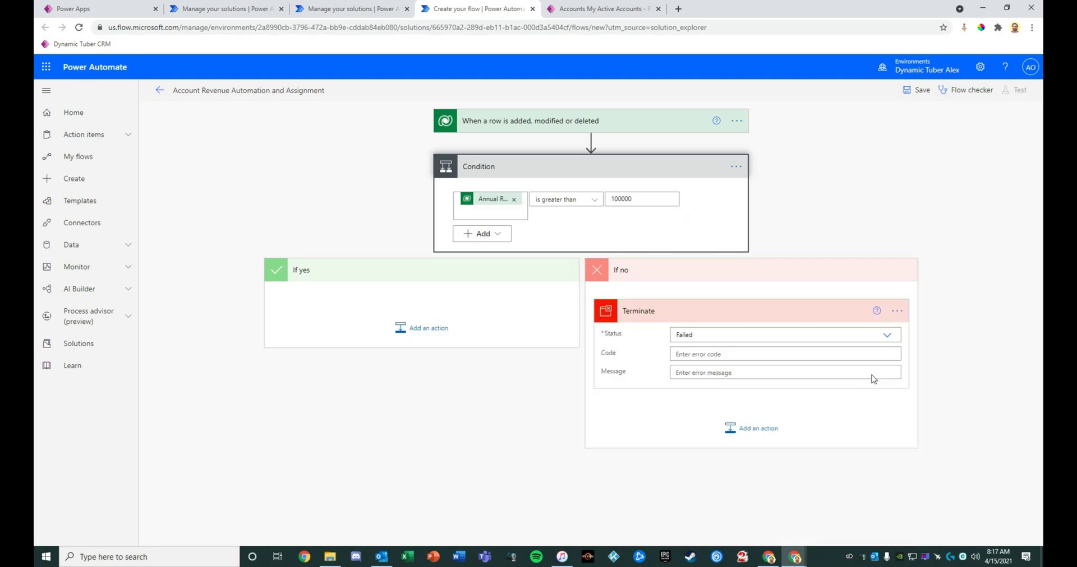
left_click(890, 342)
left_click(769, 362)
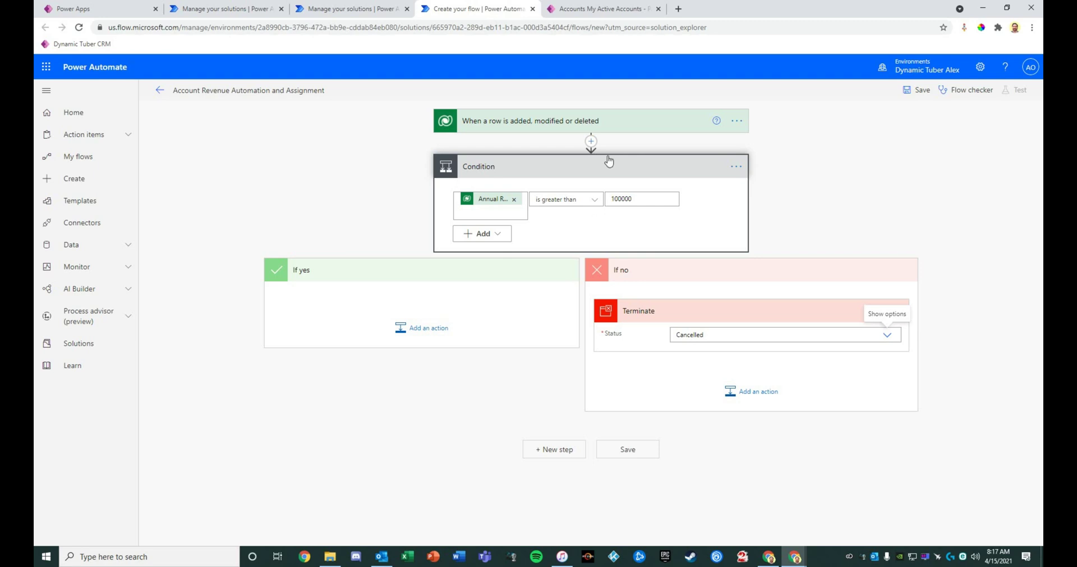
Insert a Date Time 'Add to time' action between the trigger and the Condition
left_click(591, 141)
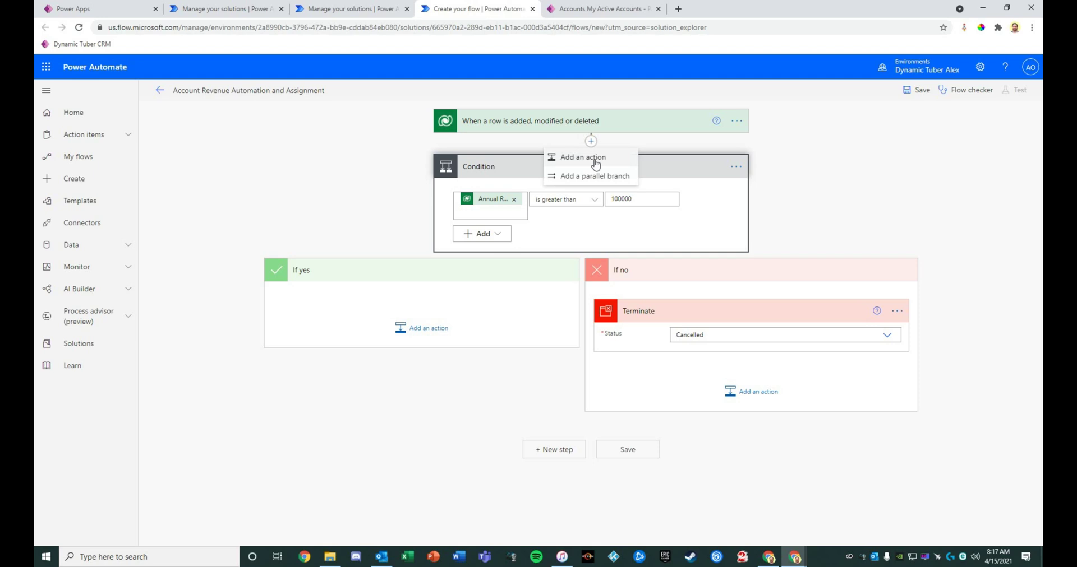
left_click(595, 161)
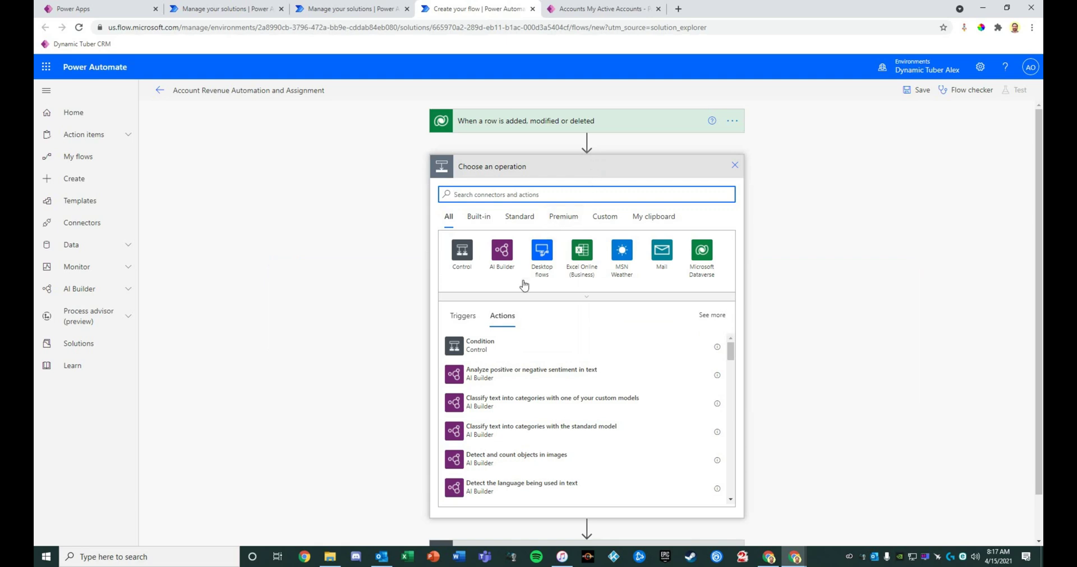
type("add to time")
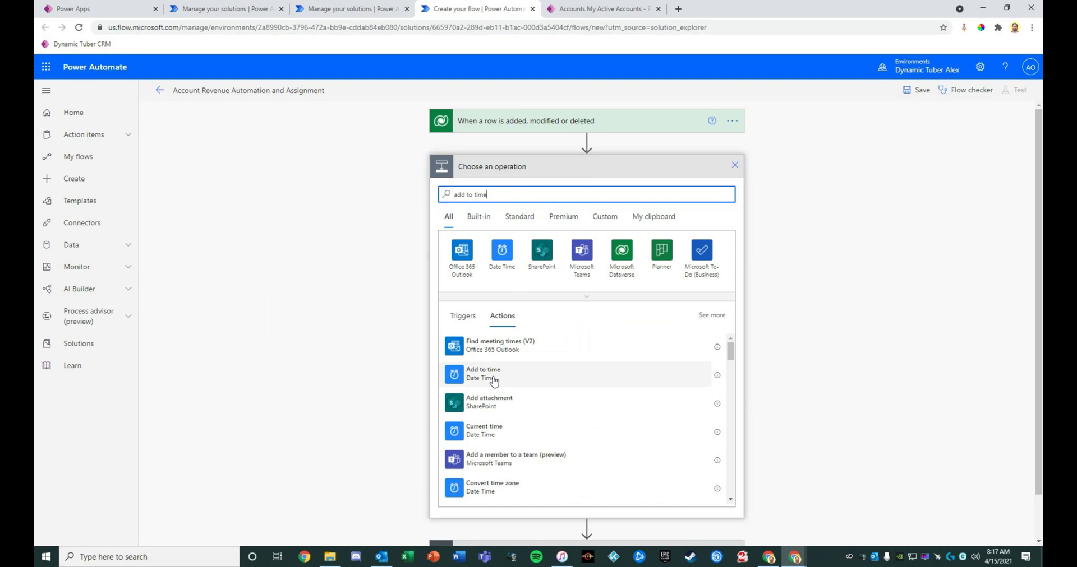
left_click(493, 380)
Set the Add to time Base time to Created On, Interval 7, Time unit Day
left_click(664, 192)
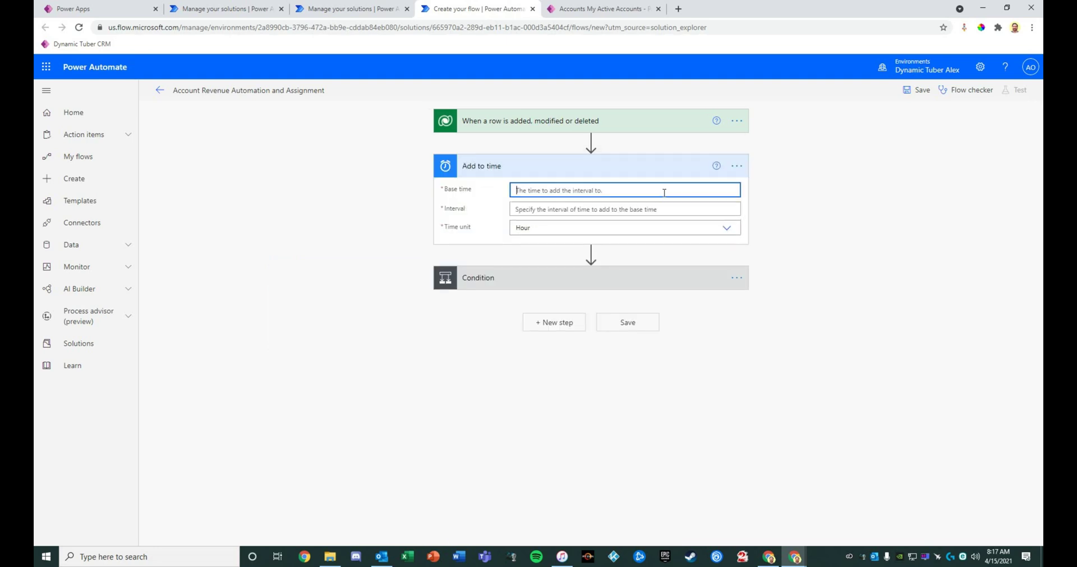
left_click(840, 271)
type("c")
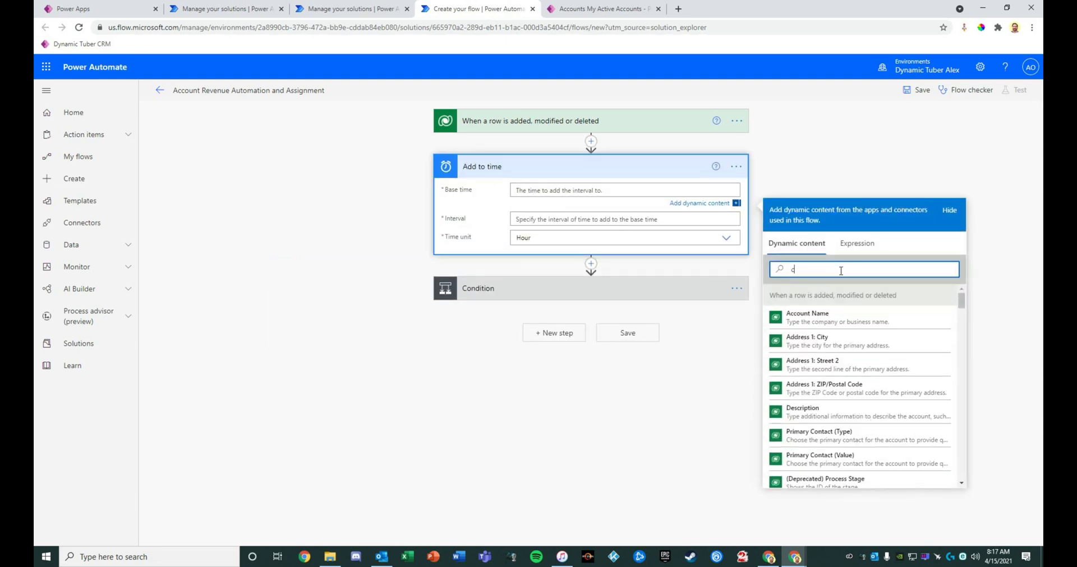
type("reated")
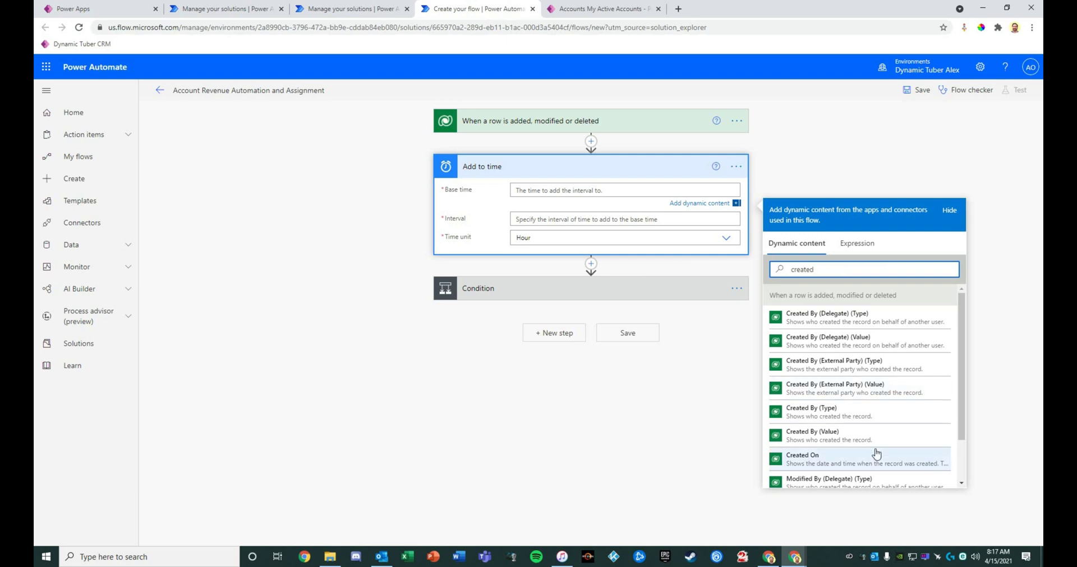
left_click(870, 453)
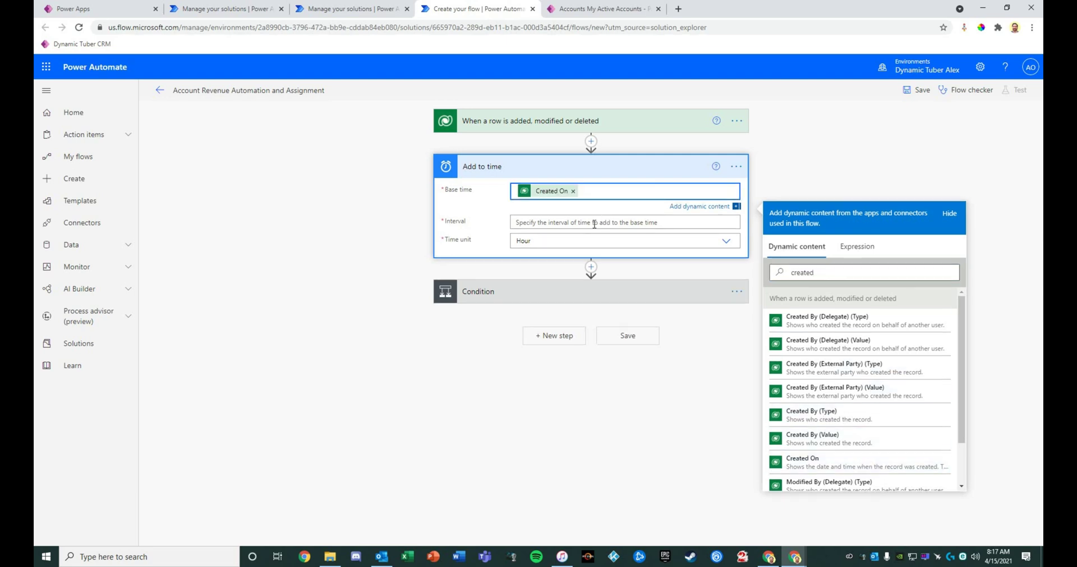
left_click(584, 242)
left_click(555, 277)
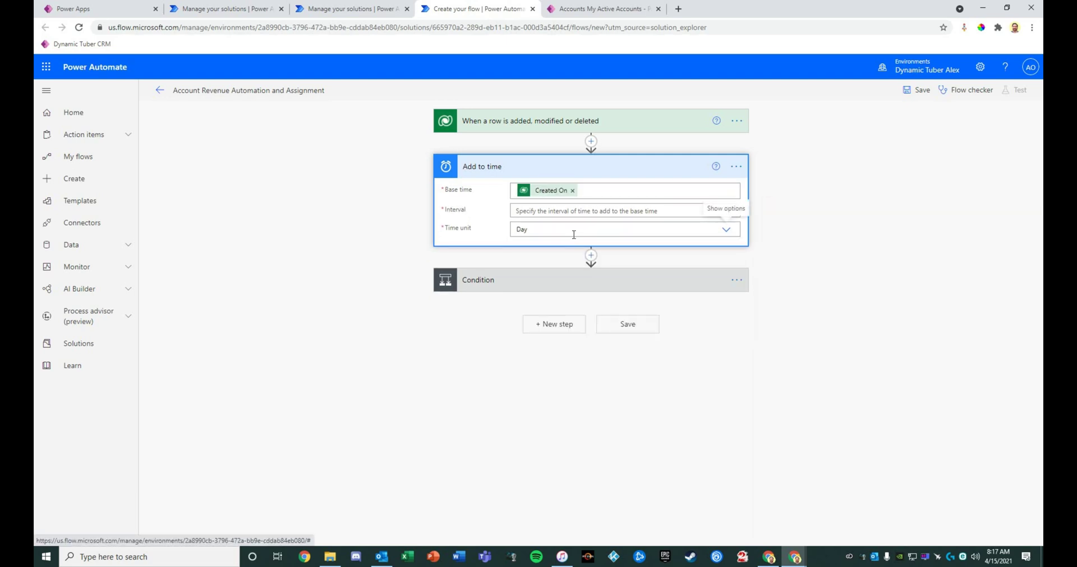
left_click(533, 212)
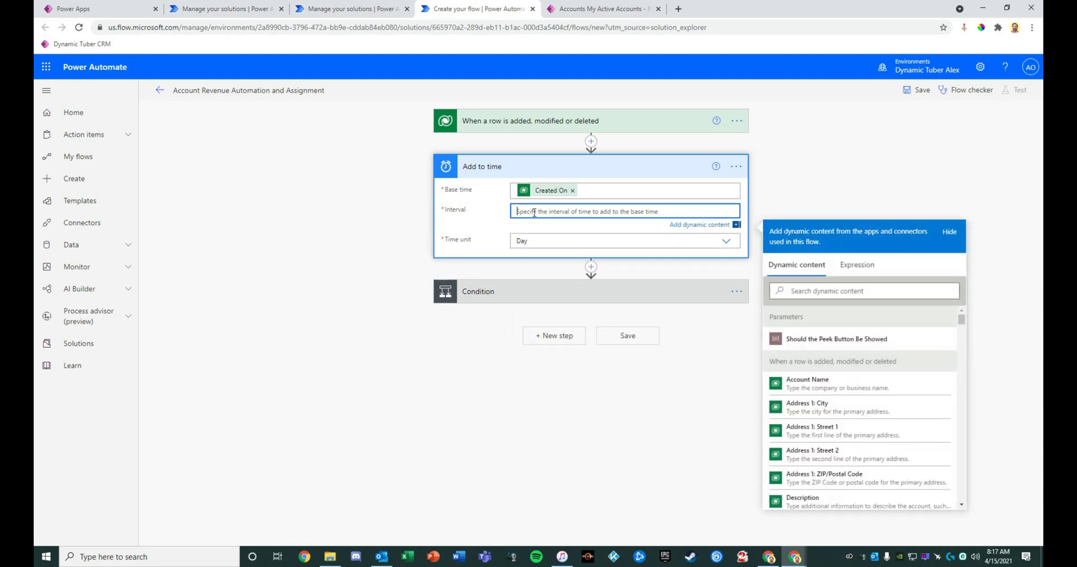
type("7")
left_click(363, 275)
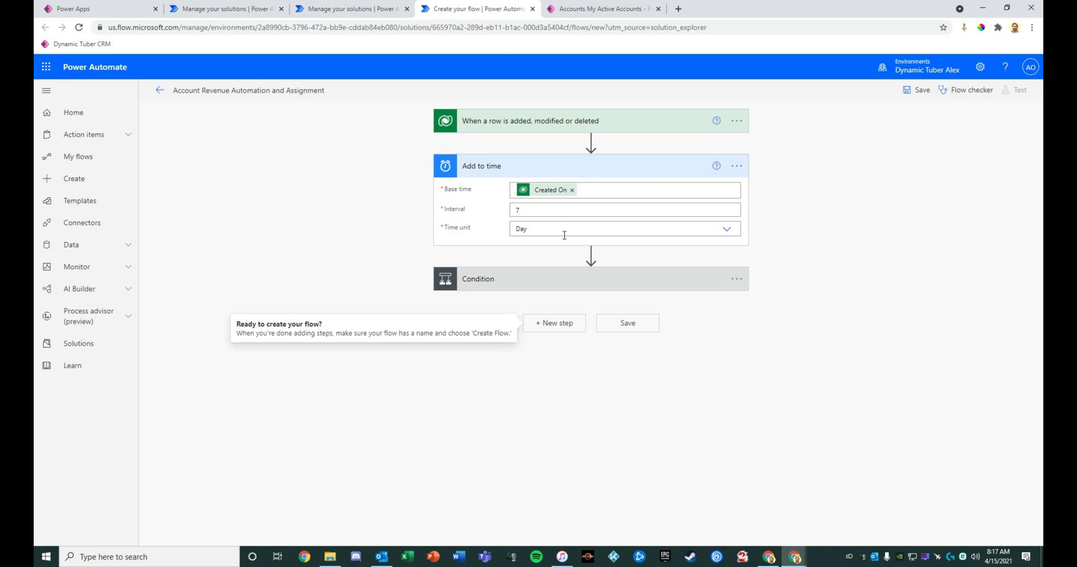
left_click(623, 279)
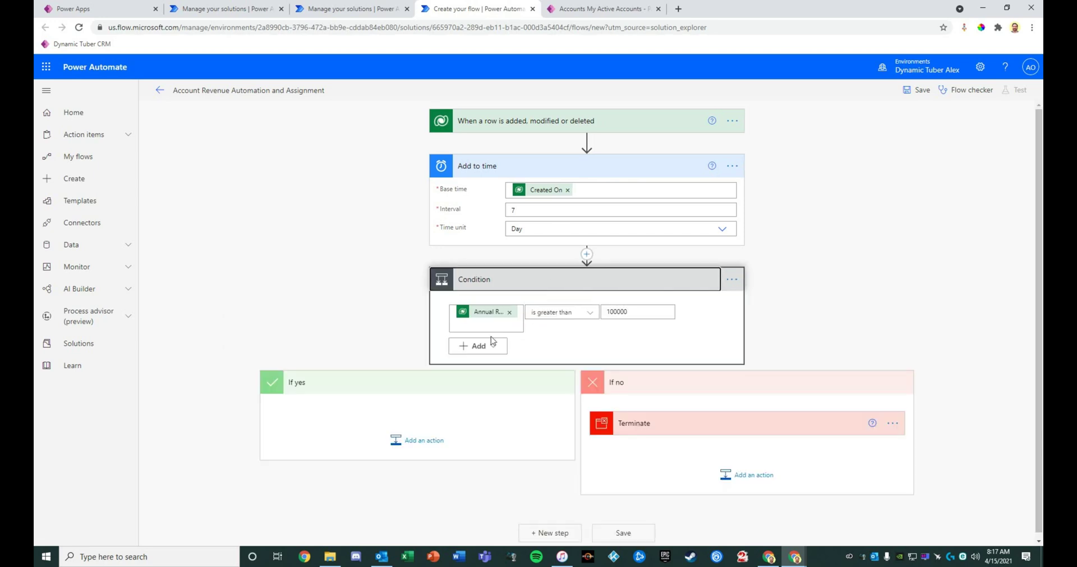
Add a Dataverse 'Add a new row' action to If yes with Table name Phone Calls
left_click(414, 441)
scroll(449, 337, "down", 3)
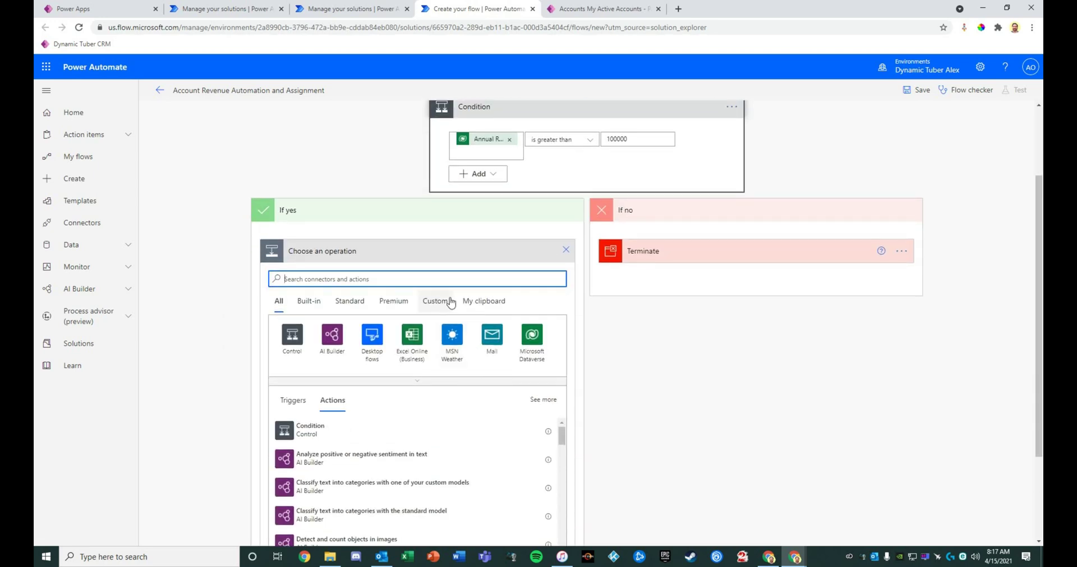
type("add a new row")
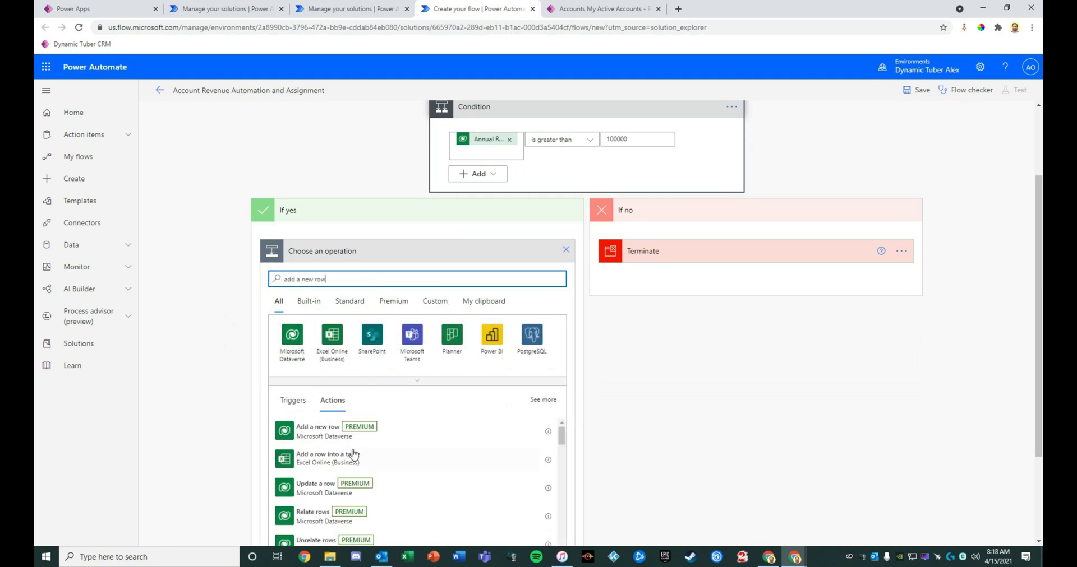
left_click(397, 443)
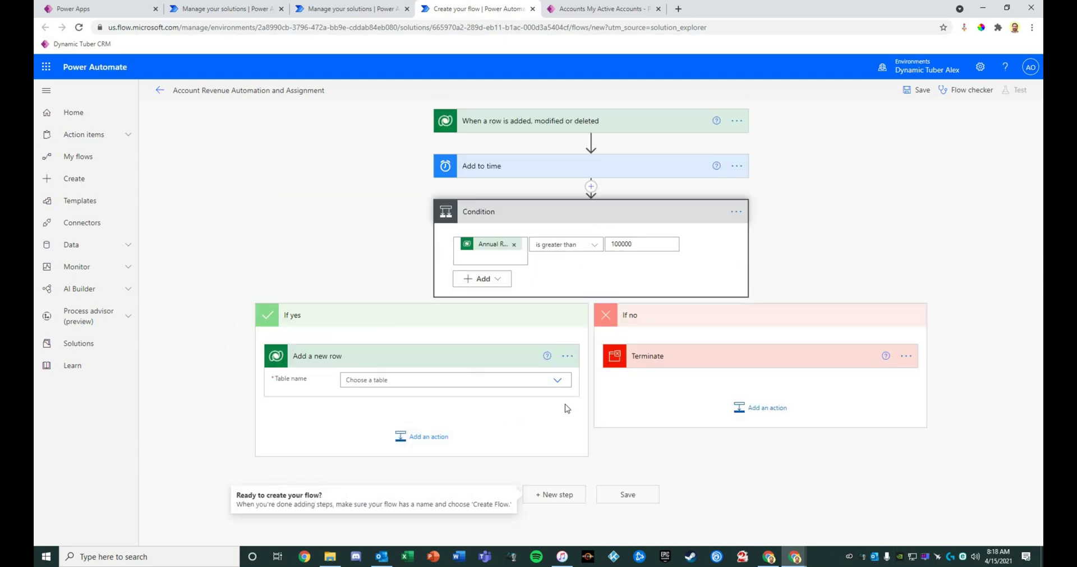
left_click(560, 385)
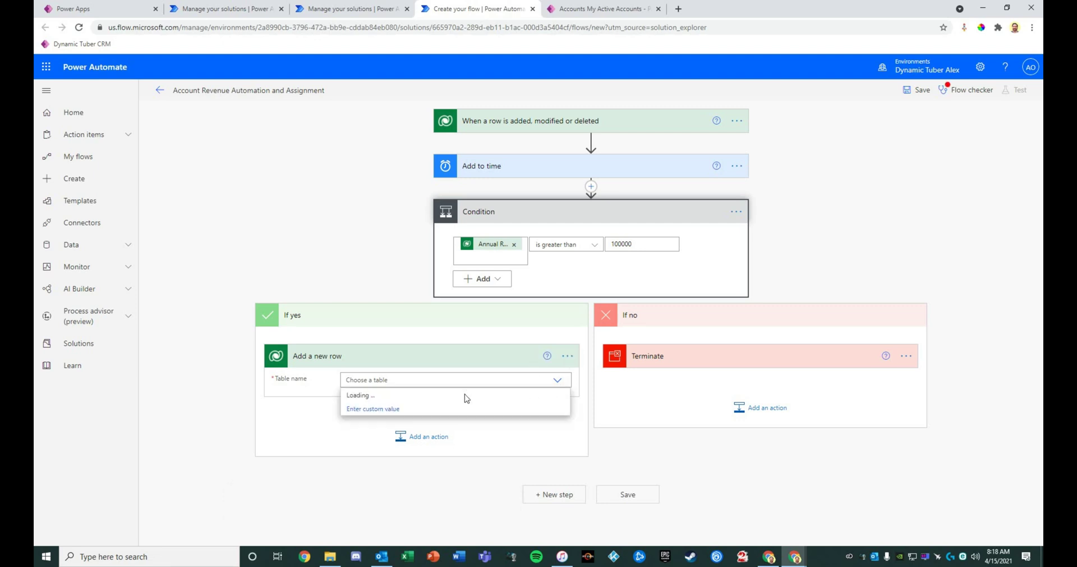
scroll(473, 478, "down", 15)
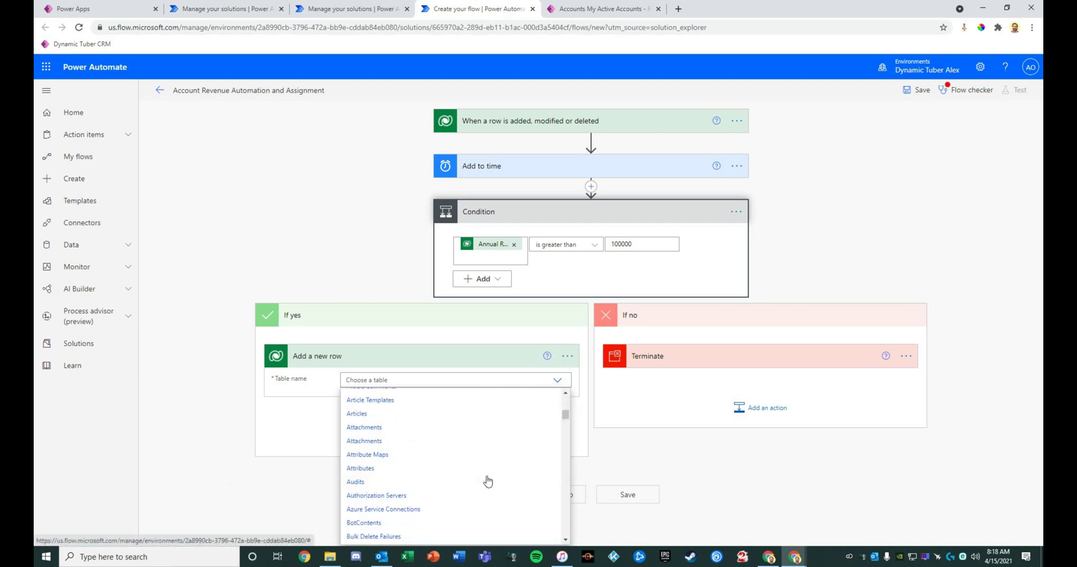
scroll(473, 478, "down", 15)
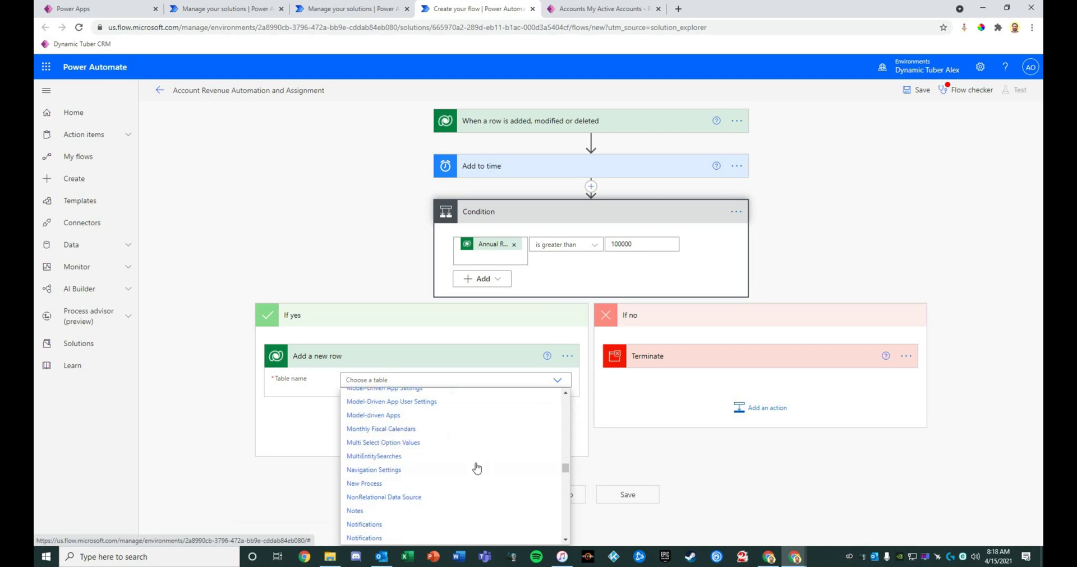
scroll(470, 463, "up", 2)
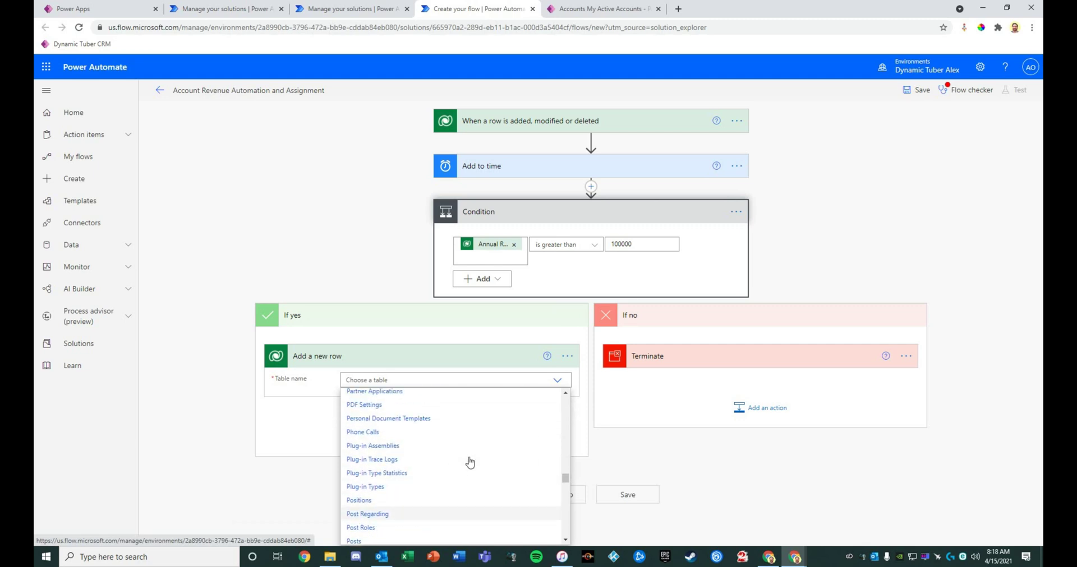
left_click(388, 435)
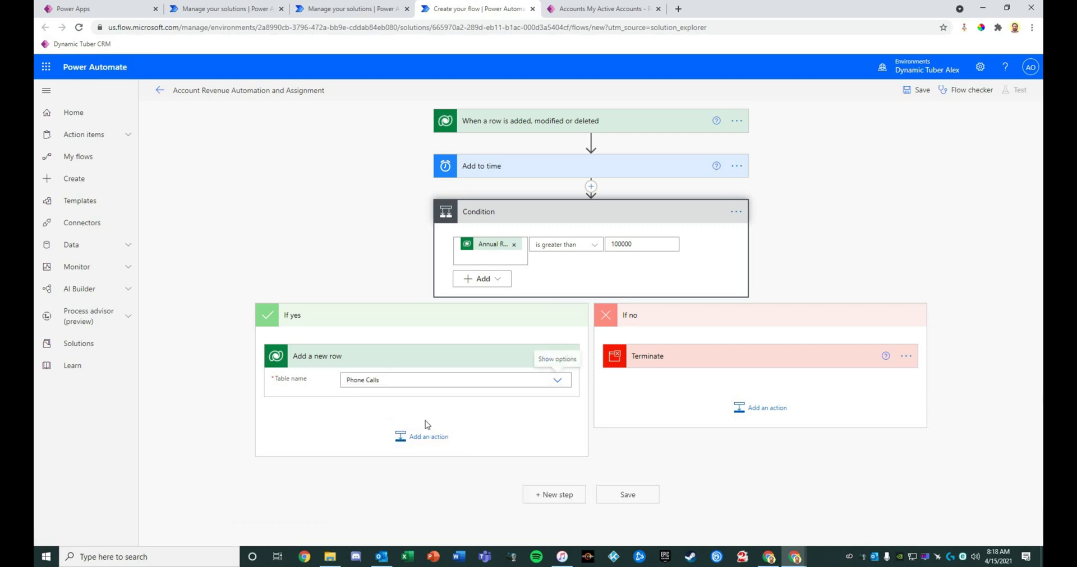
Set Subject to Account Name ' - Revenue: $' Annual Revenue and begin the follow-up Description
left_click(408, 401)
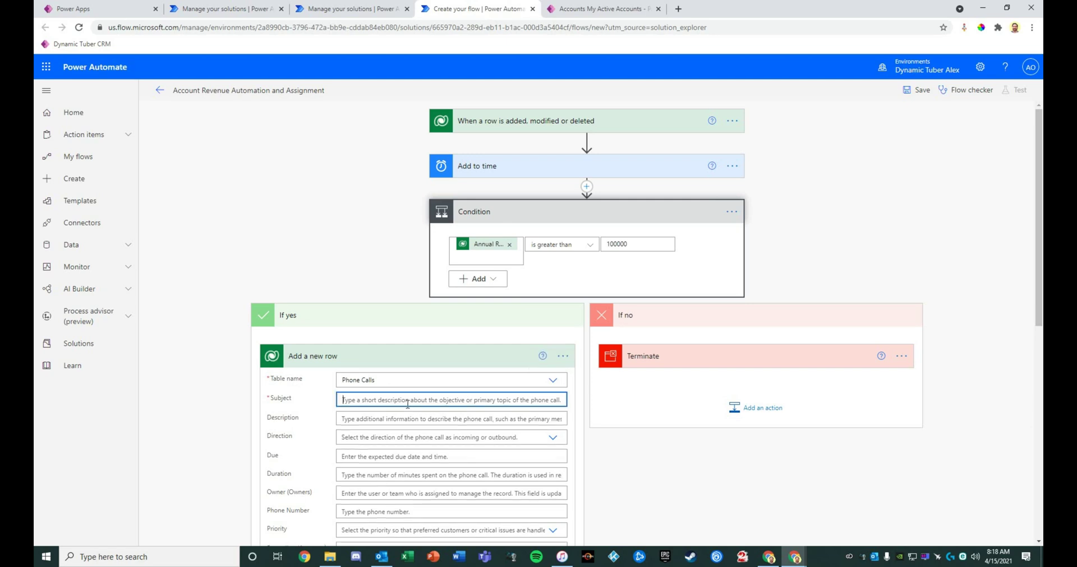
scroll(884, 439, "down", 3)
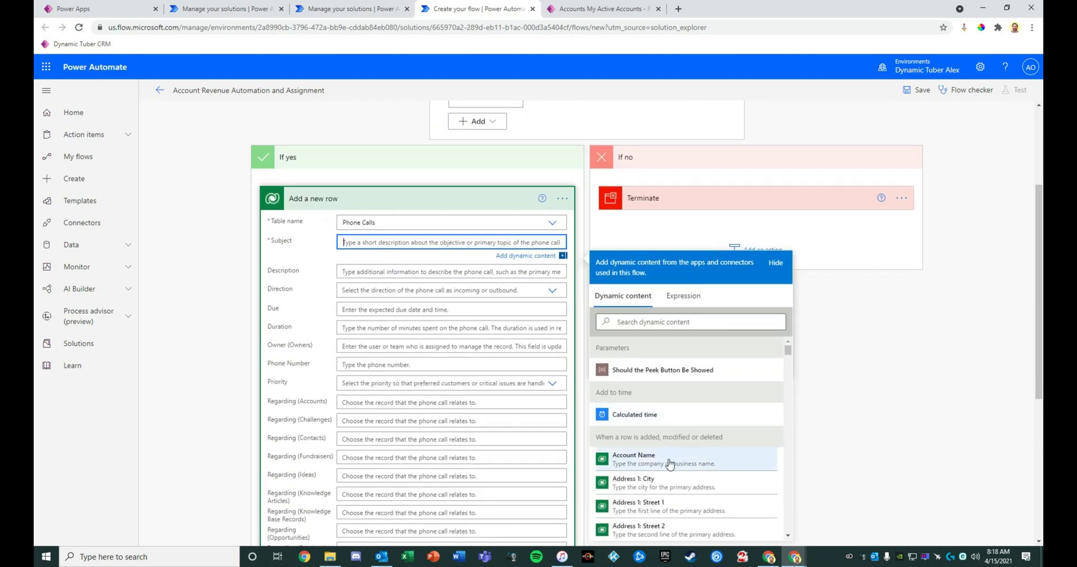
left_click(633, 460)
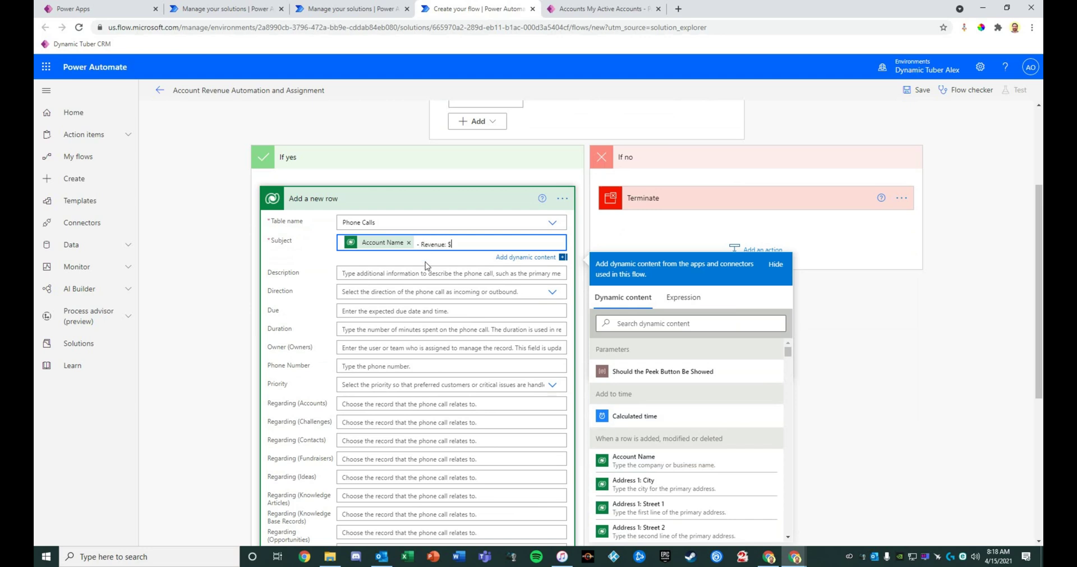
left_click(660, 324)
type("revn")
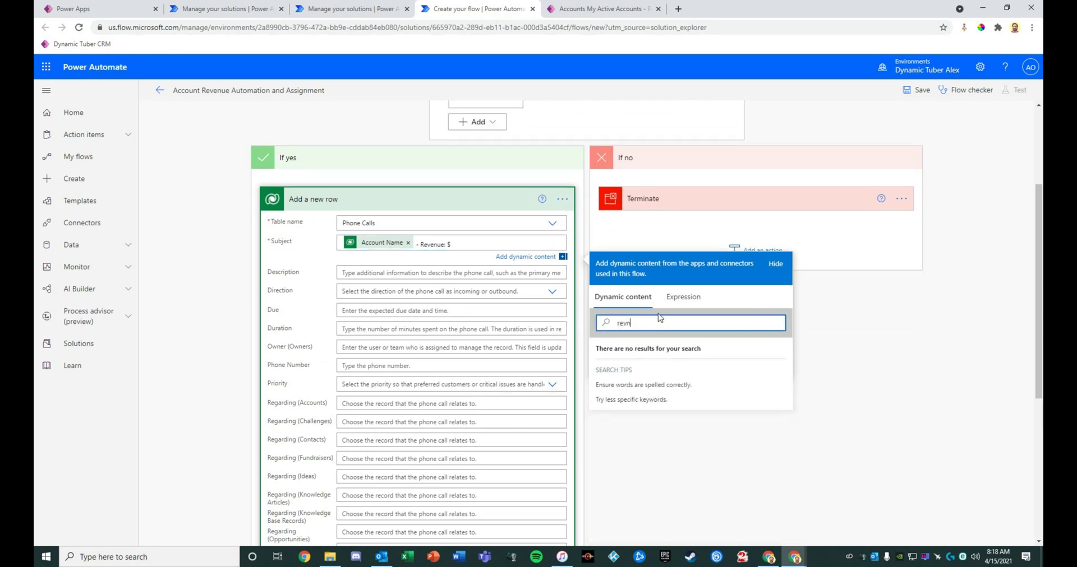
key("BackSpace")
type("enue")
left_click(681, 378)
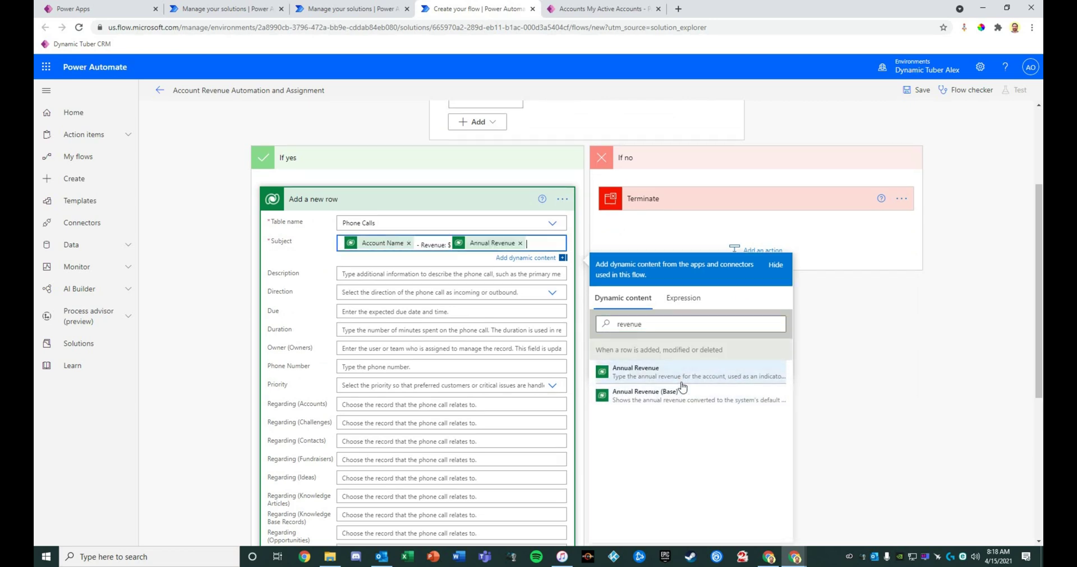
left_click(408, 276)
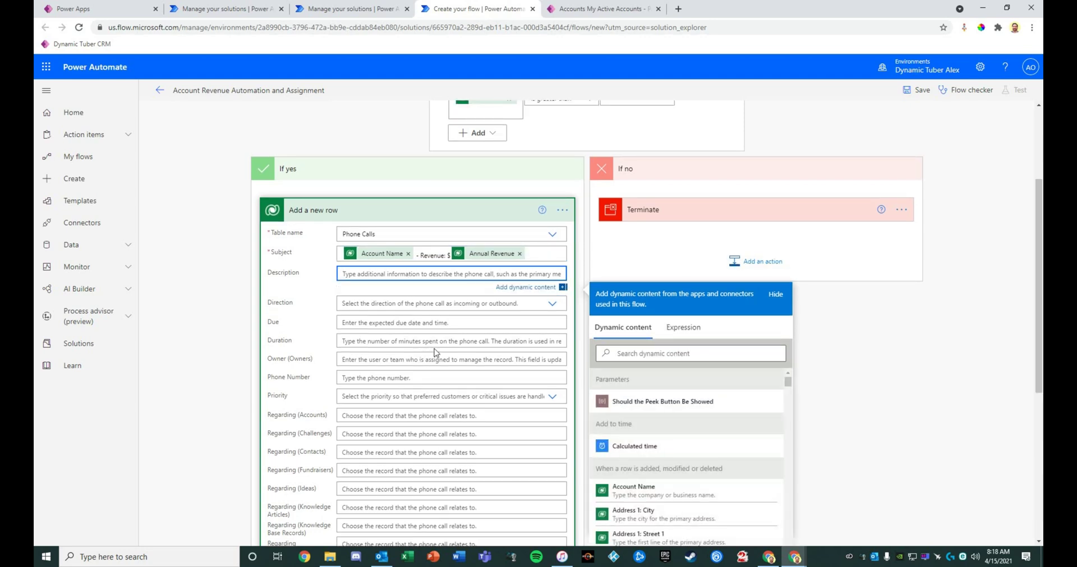
type("Pl")
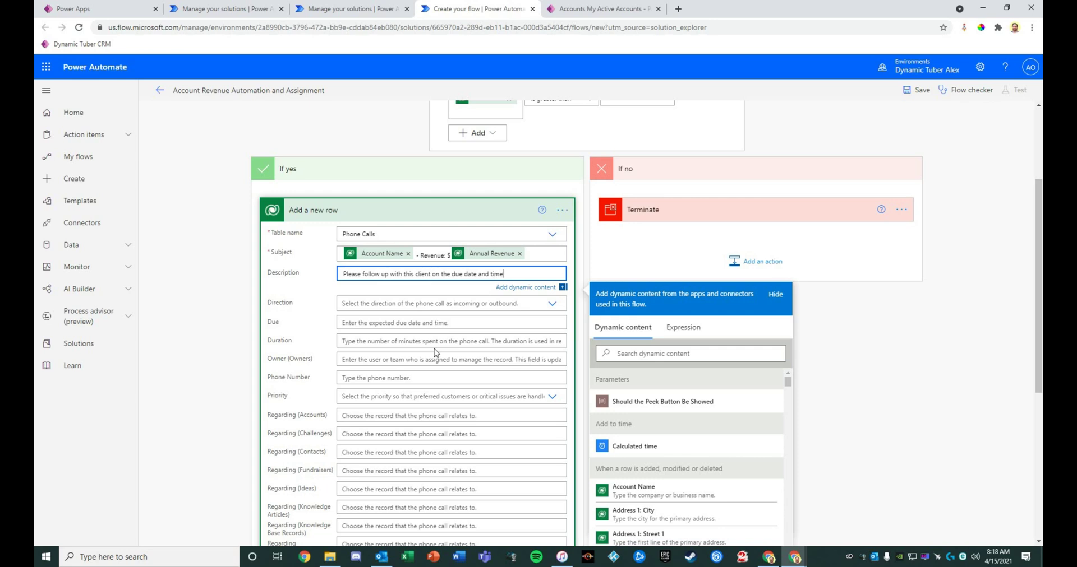
Set the phone call's Direction to Yes, Due to the calculated time, and Duration to 30
left_click(544, 307)
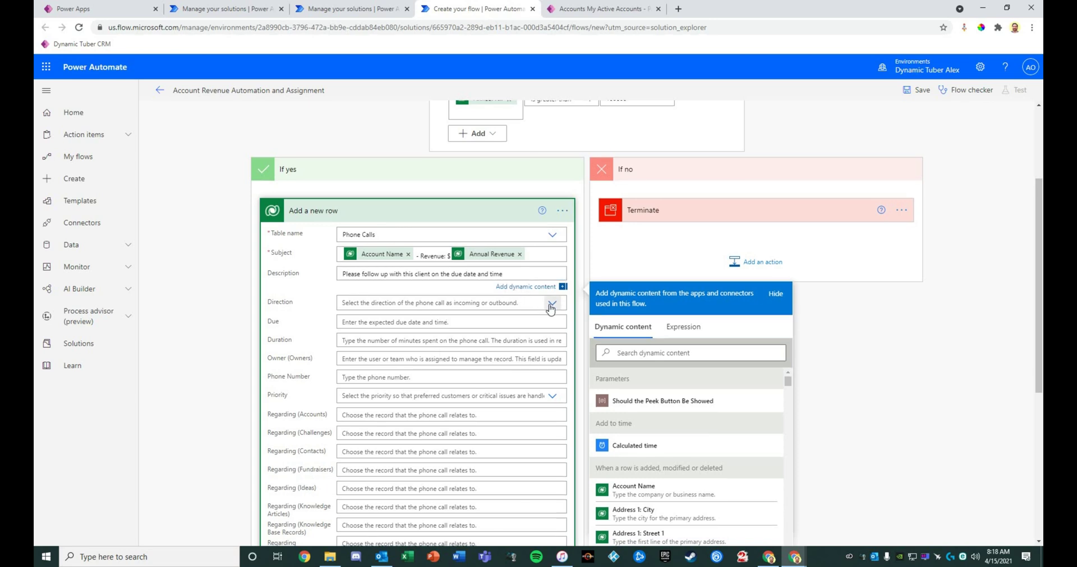
left_click(394, 314)
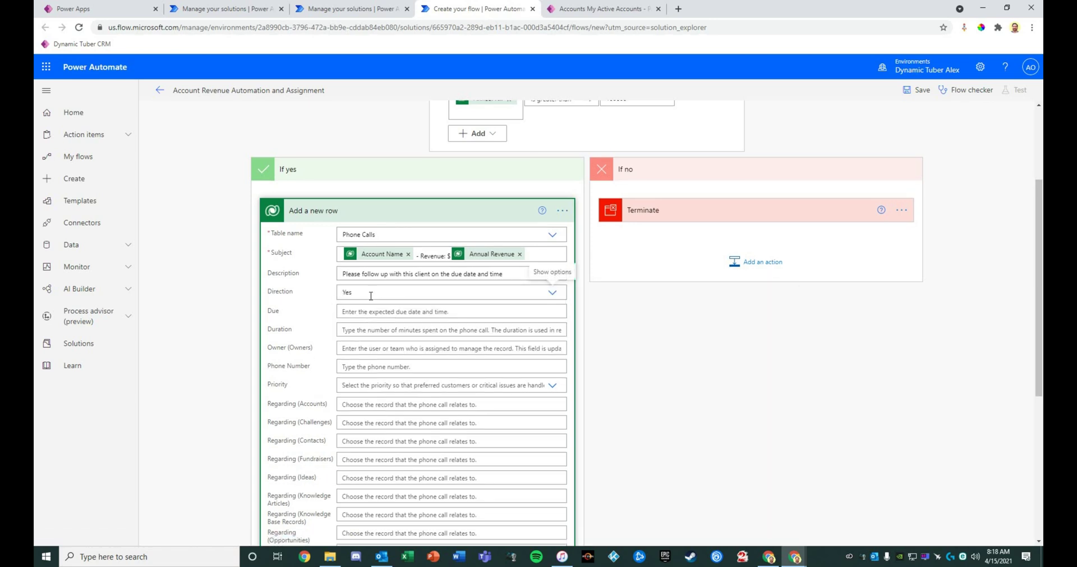
left_click(384, 312)
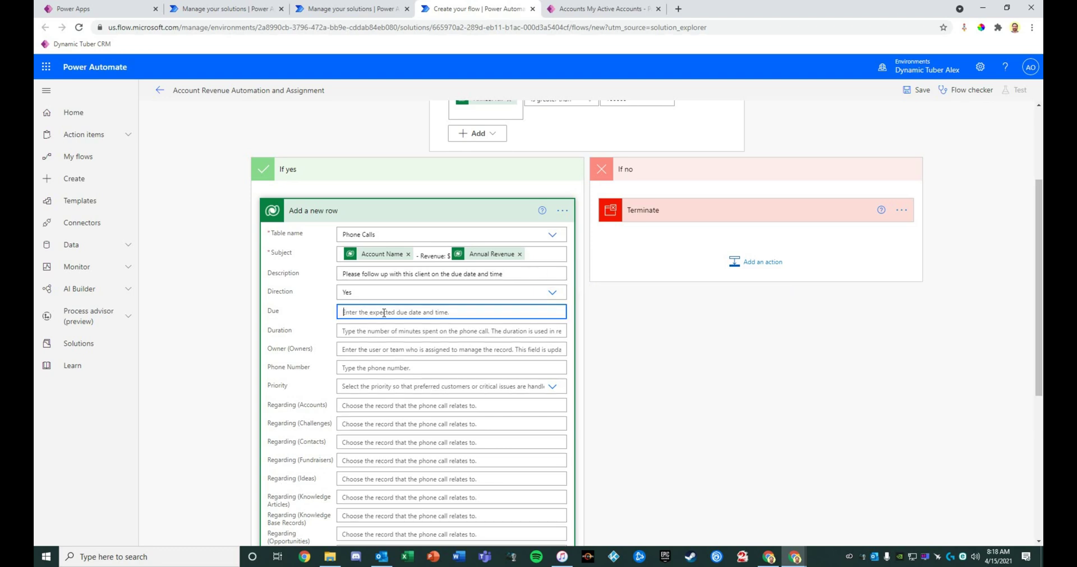
scroll(633, 493, "down", 1)
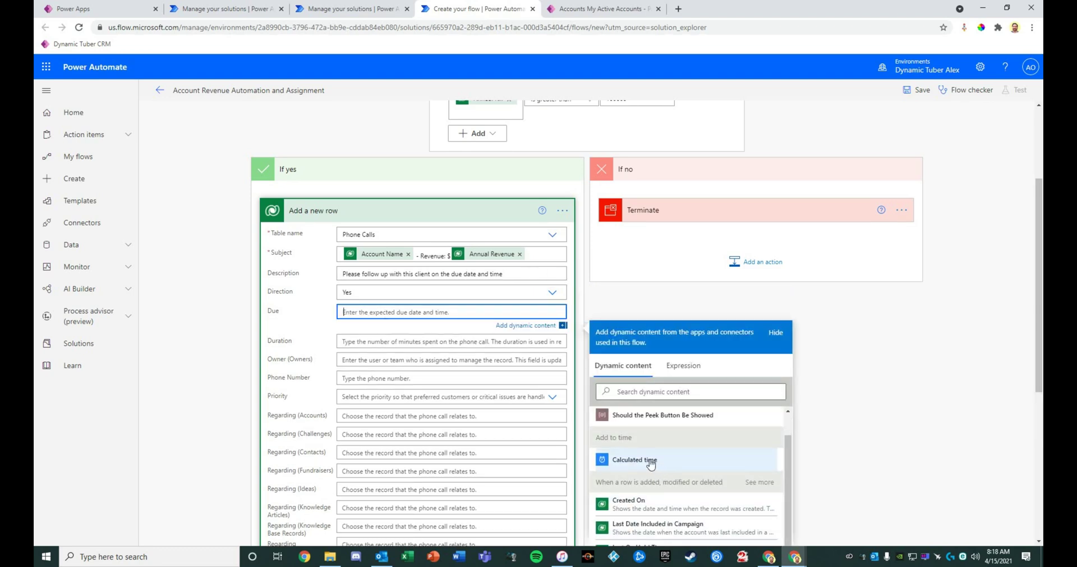
left_click(642, 463)
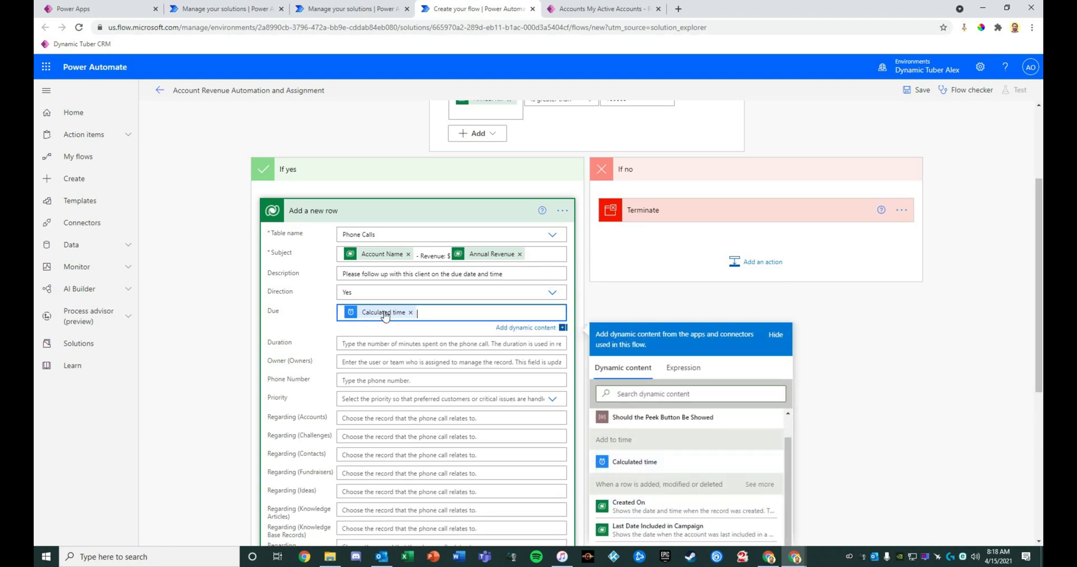
left_click(406, 349)
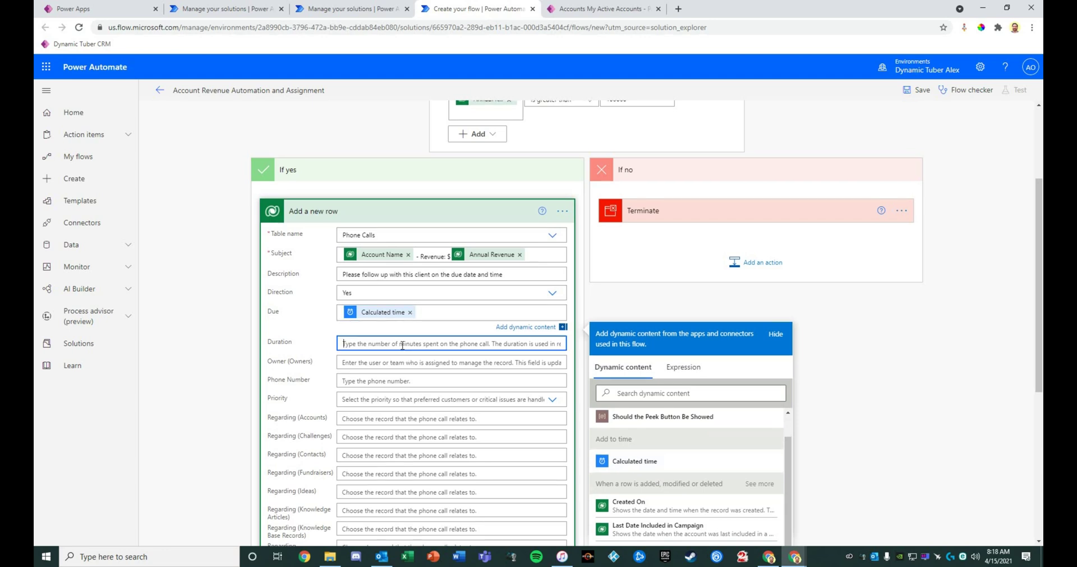
type("30")
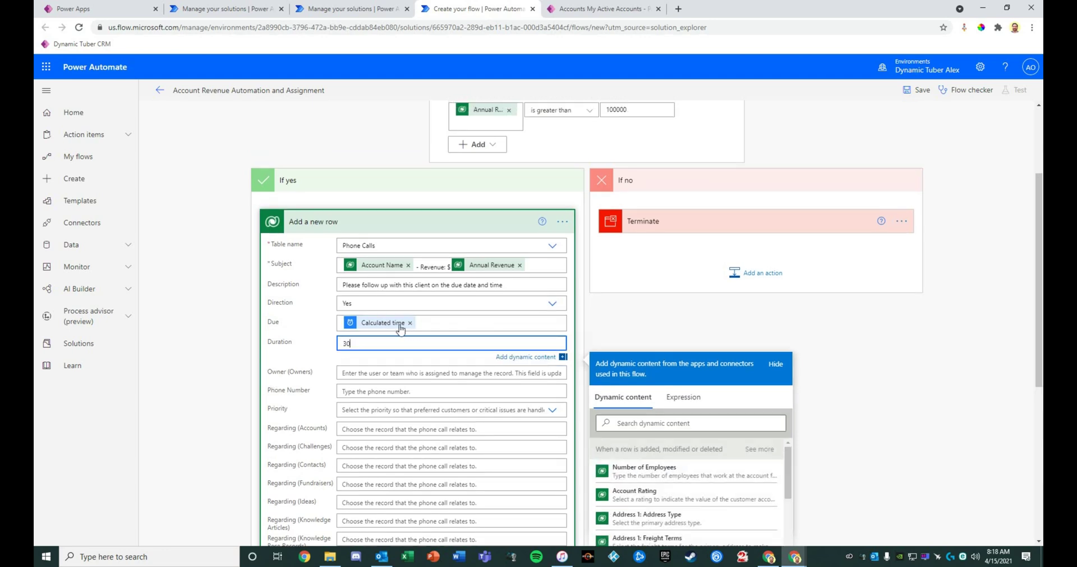
left_click(391, 379)
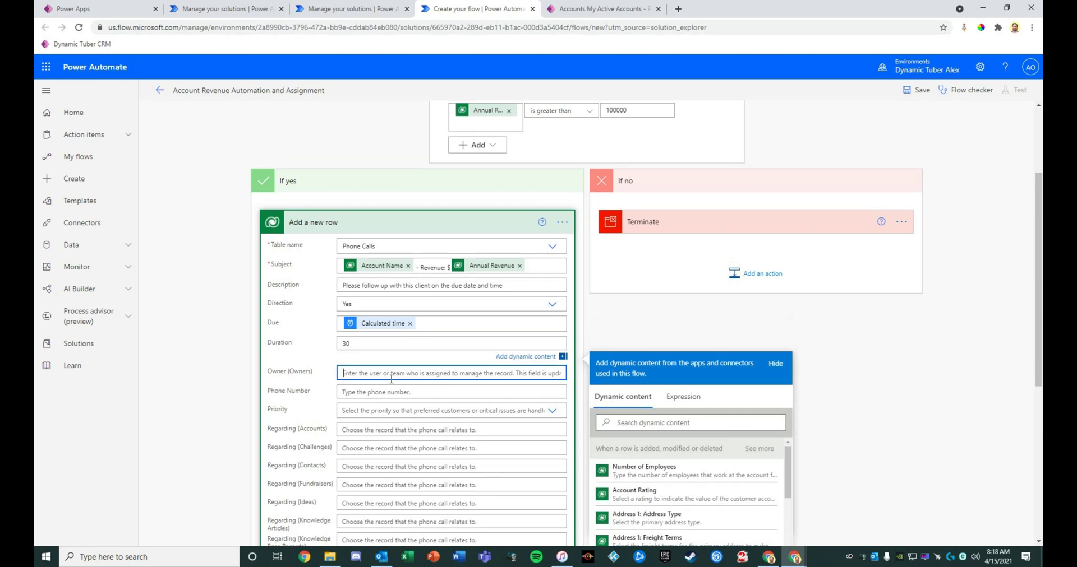
scroll(708, 315, "down", 1)
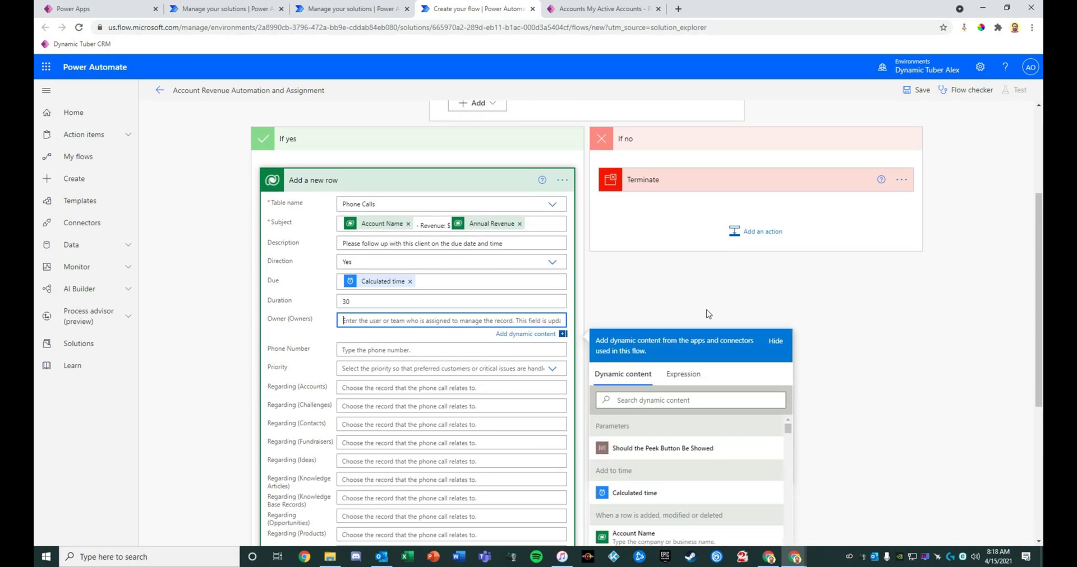
type("/systemusers(")
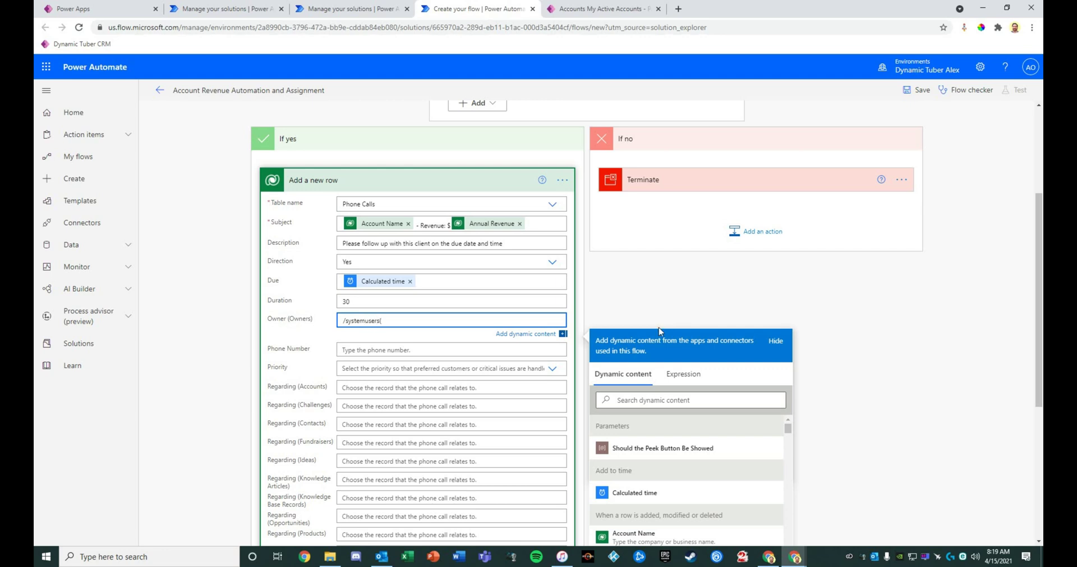
Set Owner to /systemusers(Owner (Value)) so the call goes to the account's owner
scroll(775, 307, "down", 1)
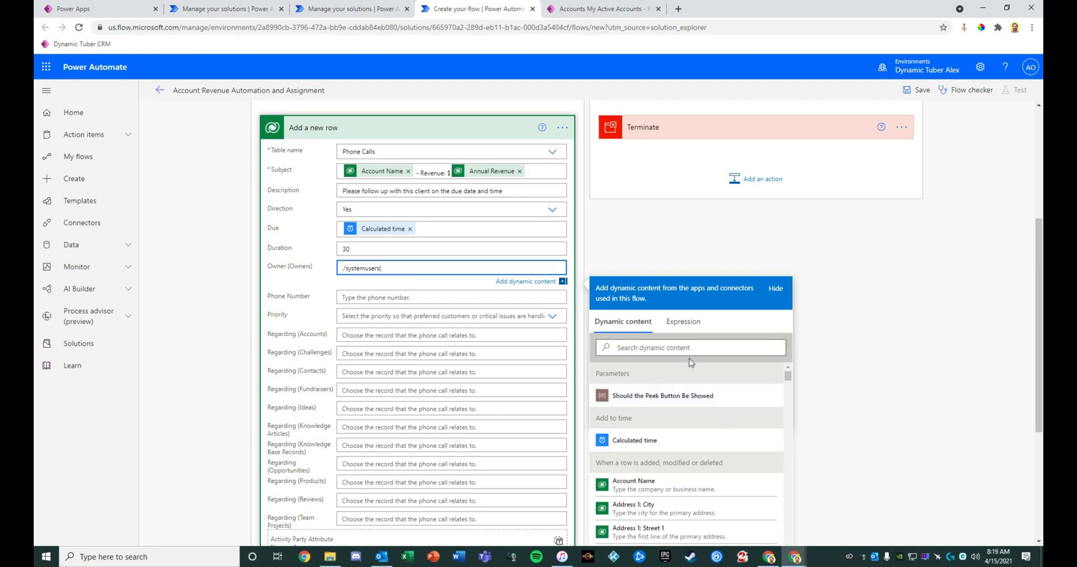
left_click(669, 346)
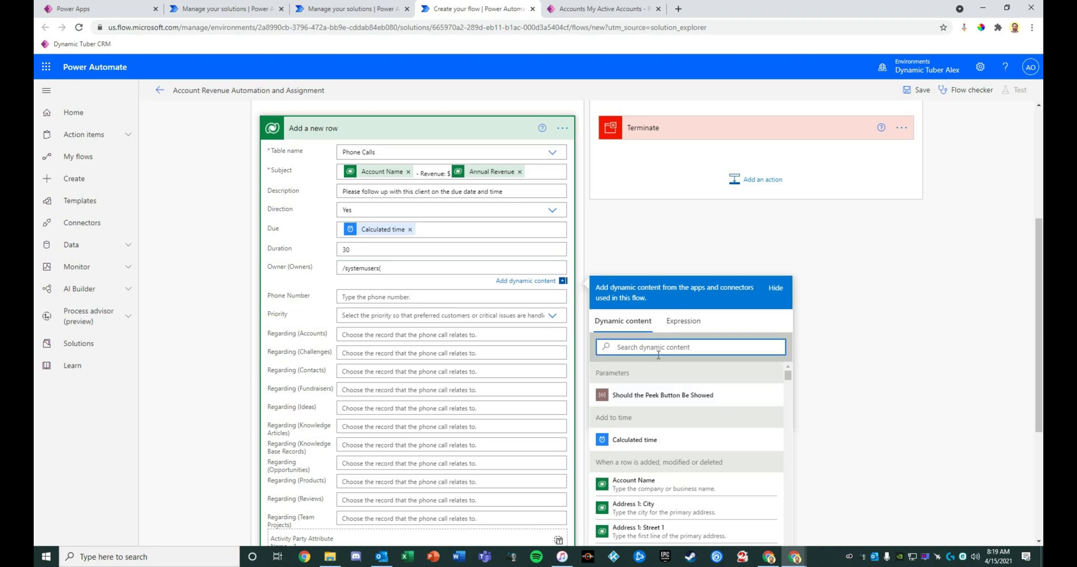
type("owner")
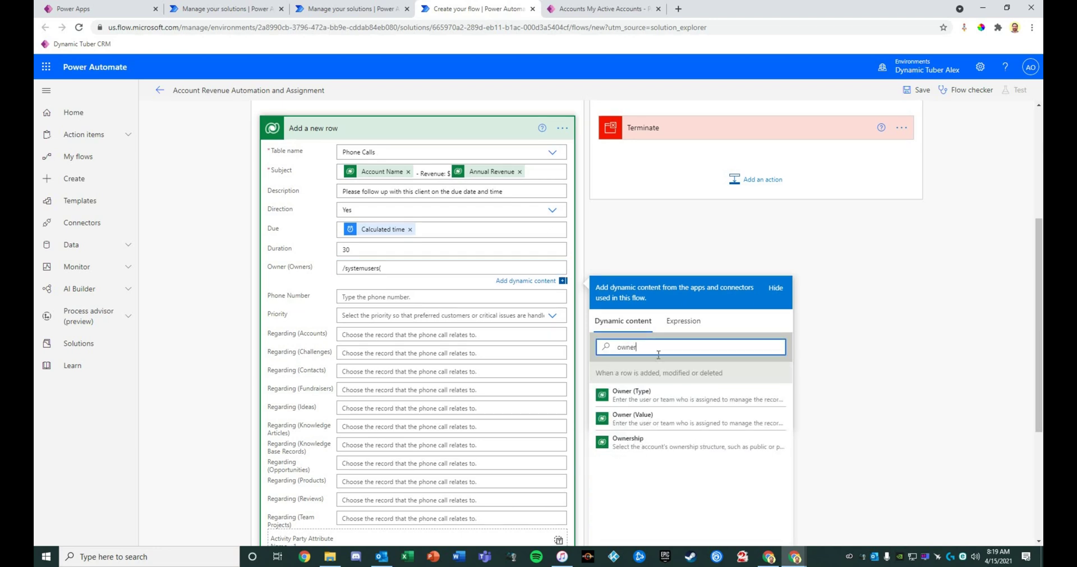
left_click(649, 426)
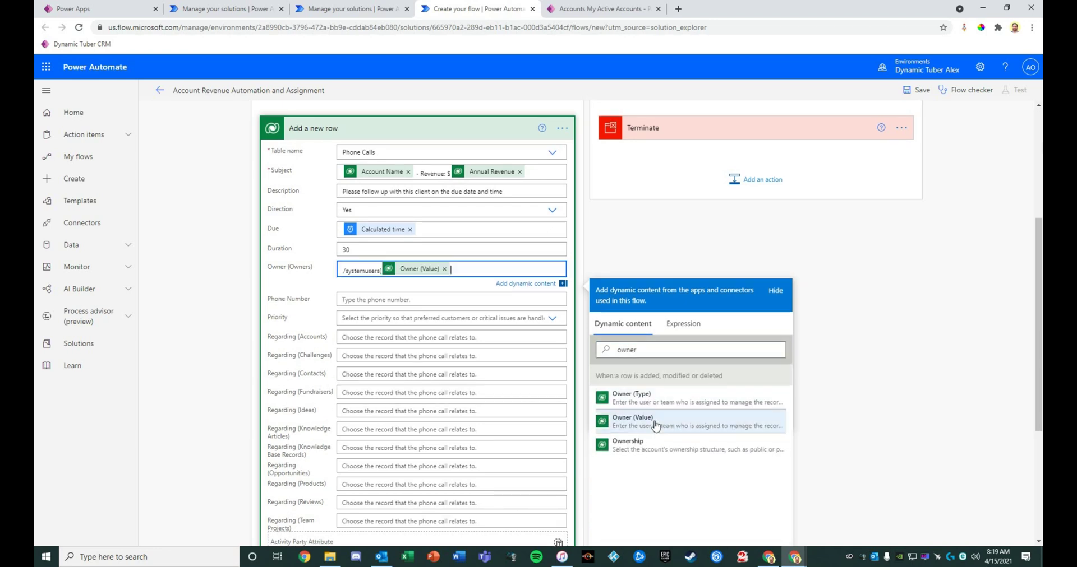
type(")")
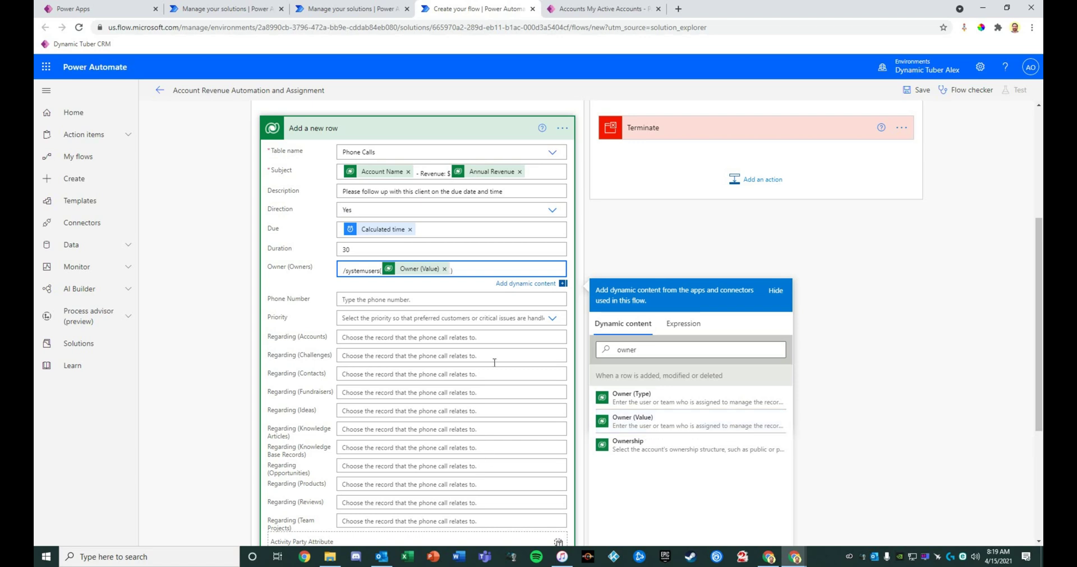
left_click(469, 300)
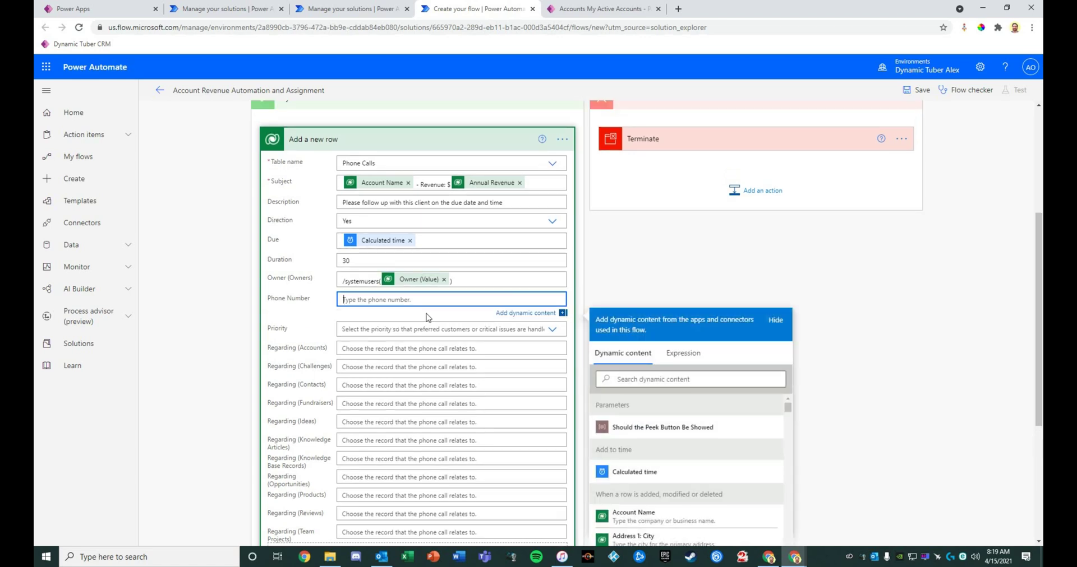
Fill the phone call's Phone Number with the account's Main Phone dynamic content
scroll(686, 448, "down", 10)
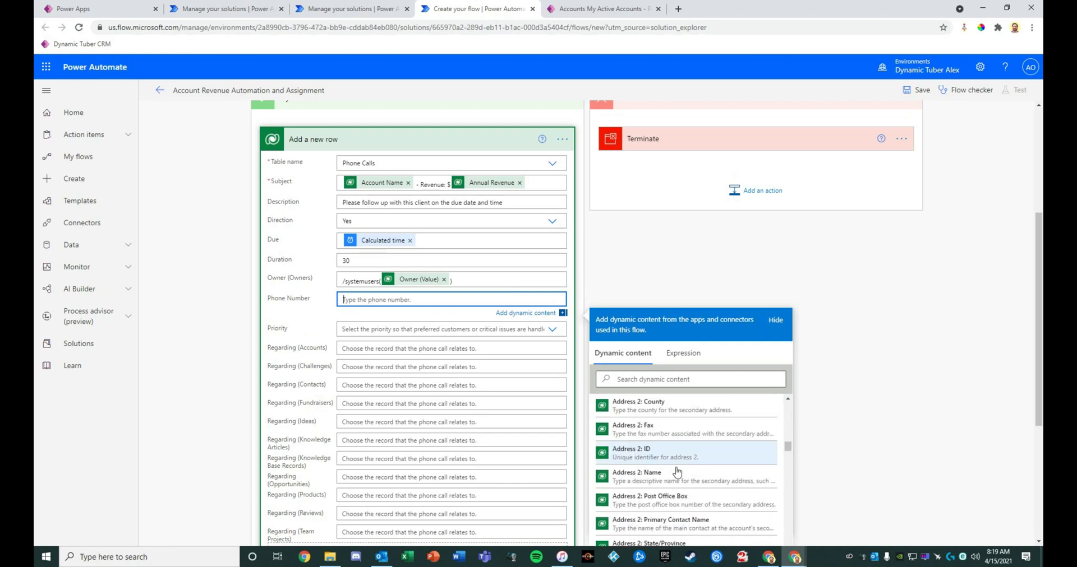
left_click(645, 381)
type("main")
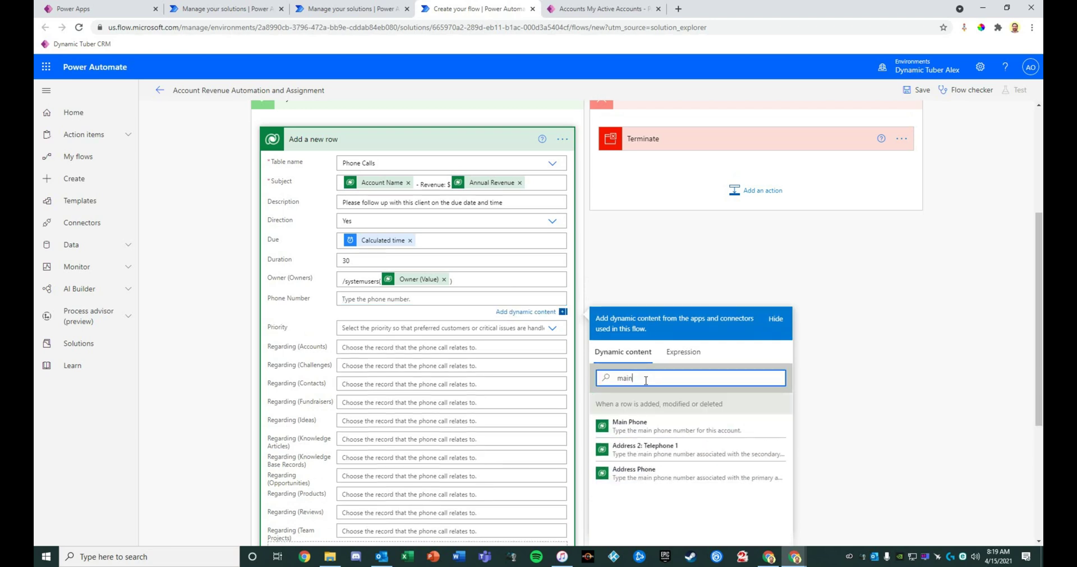
left_click(651, 432)
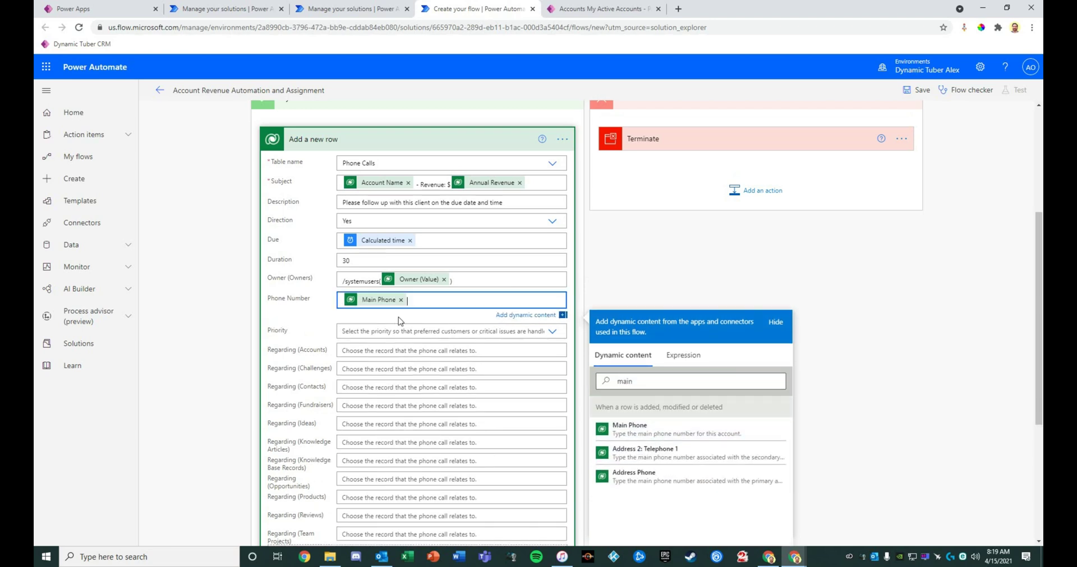
left_click(384, 338)
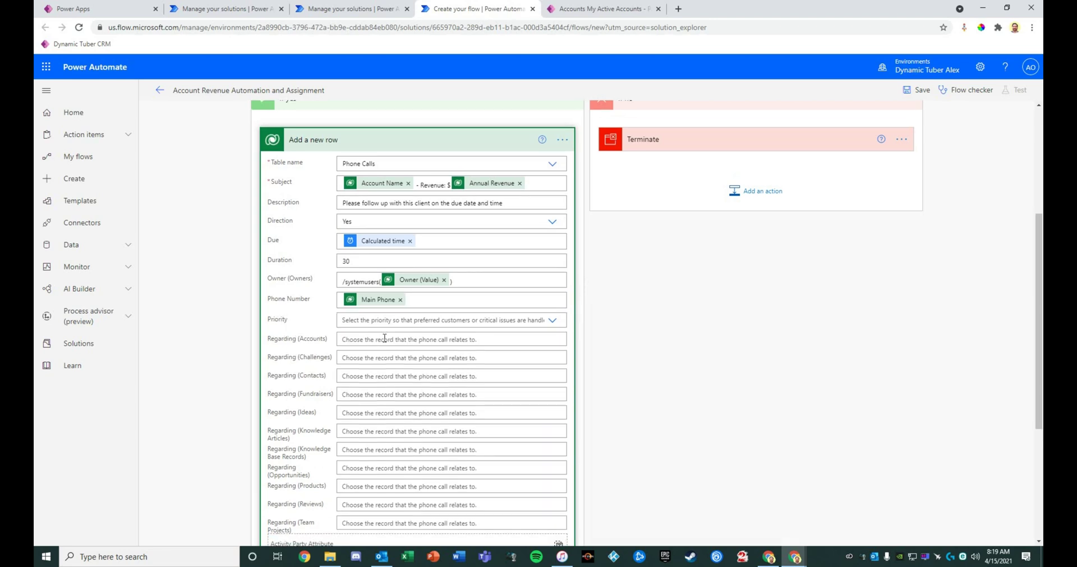
Set the call's Priority to High and start the Regarding (Accounts) value with '/'
left_click(400, 323)
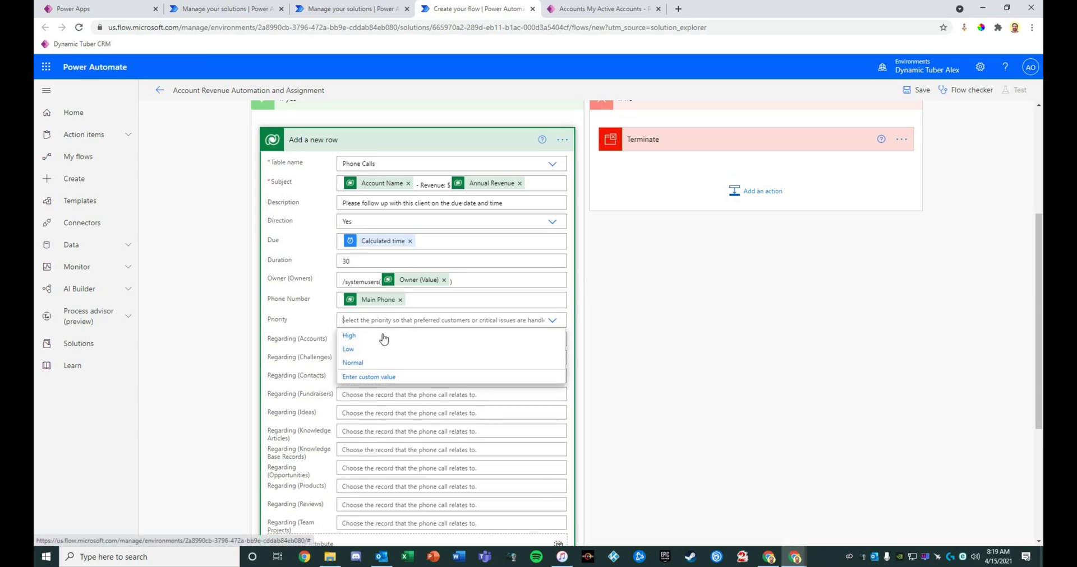
left_click(383, 334)
left_click(375, 340)
type("/accounts(")
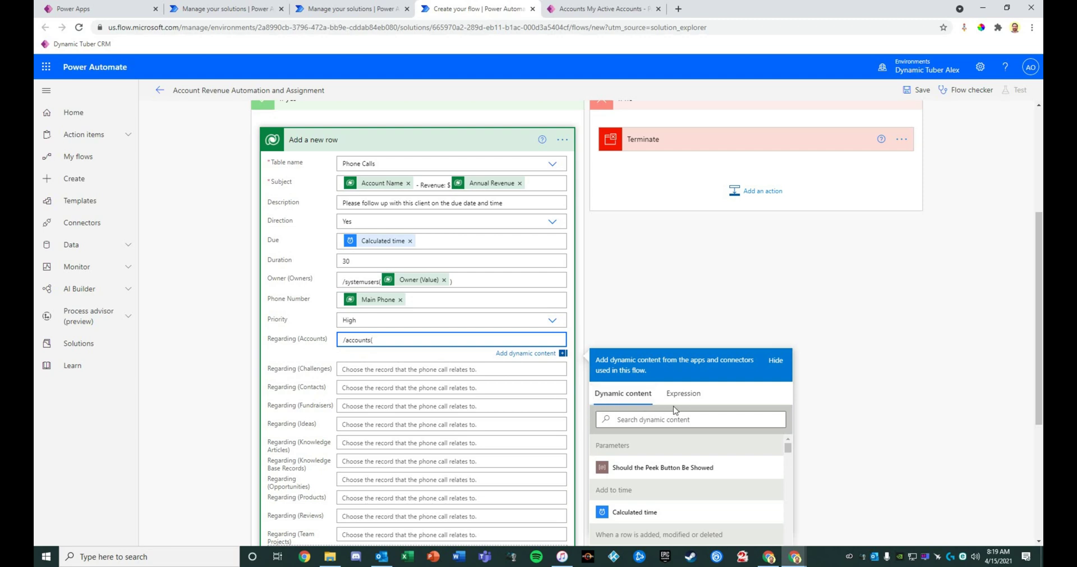
Insert the account's unique identifier (Account) into Regarding (Accounts) after /accounts(
left_click(659, 420)
type("unic")
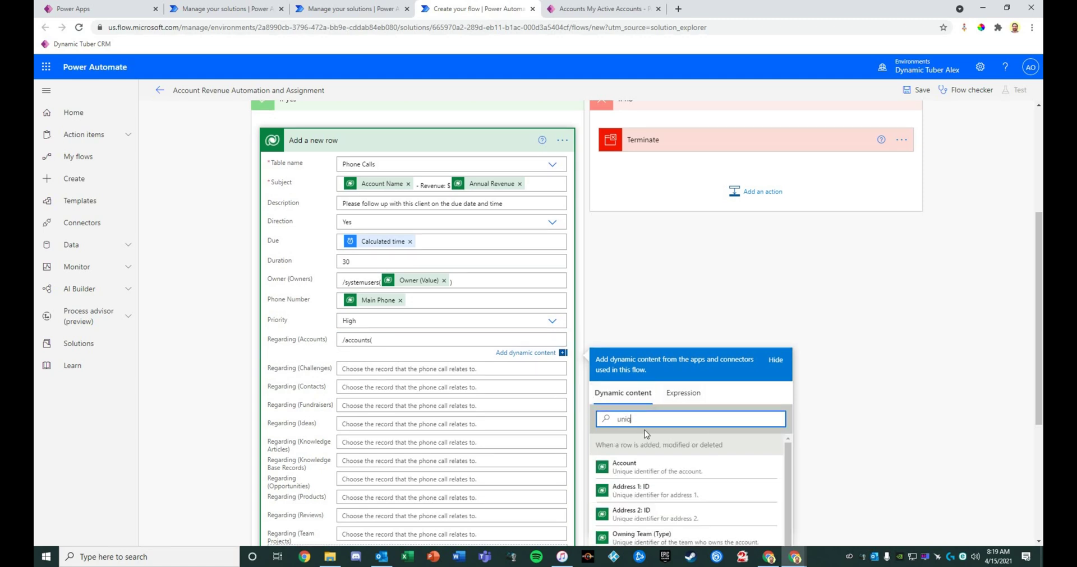
left_click(660, 467)
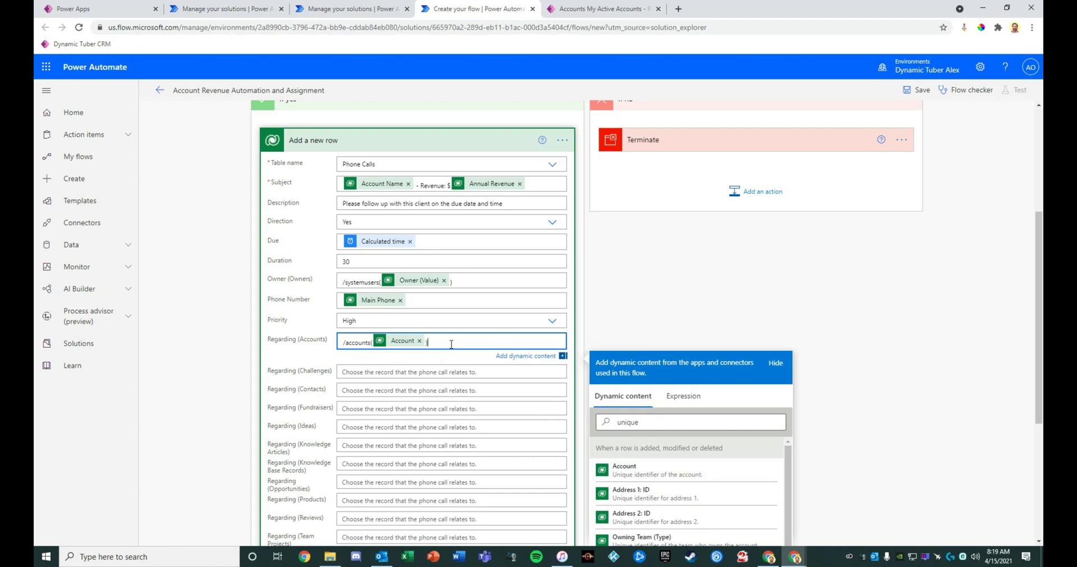
scroll(339, 420, "down", 3)
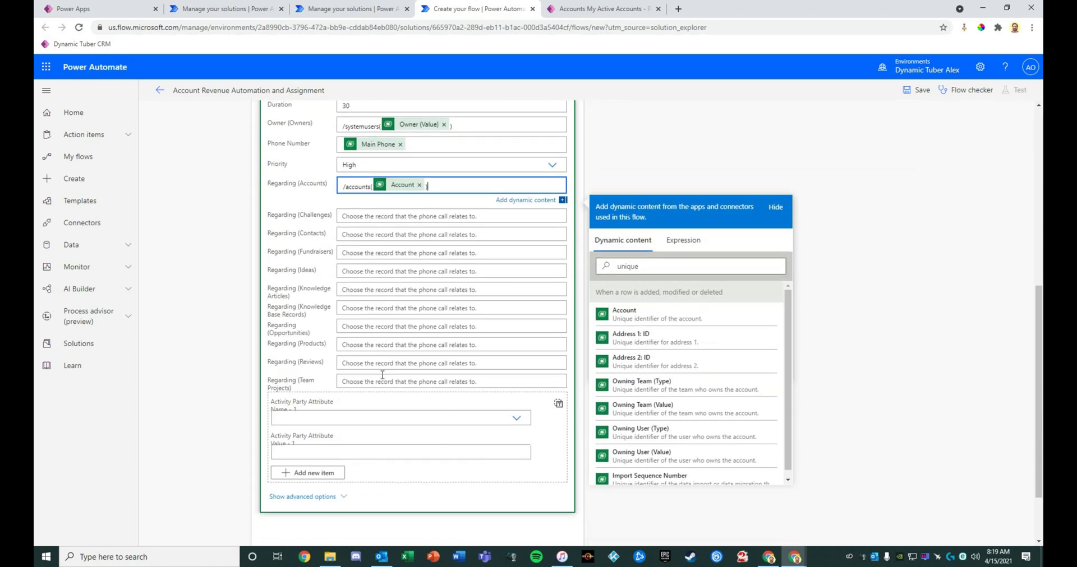
left_click(383, 417)
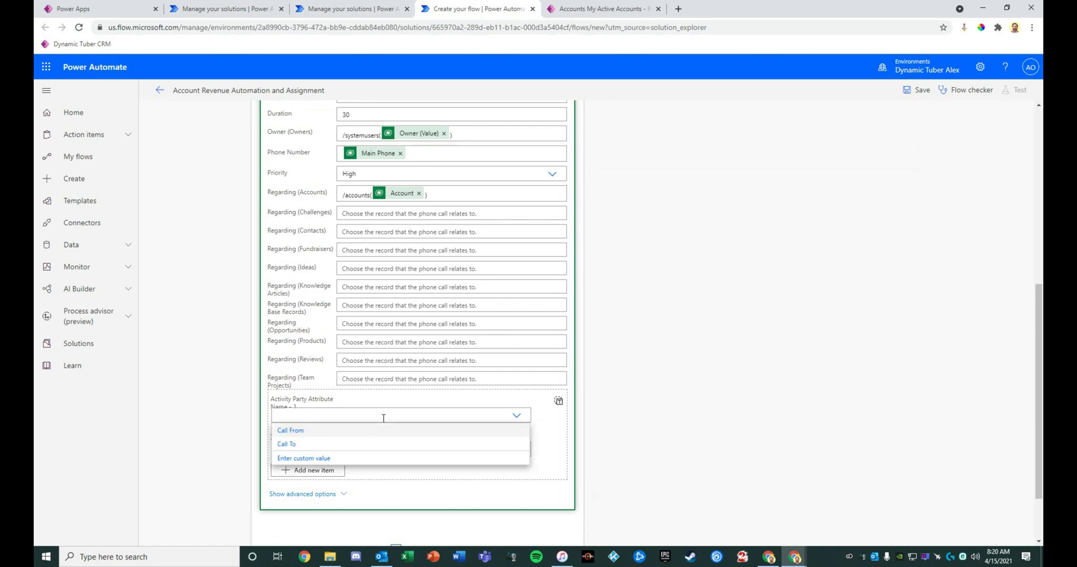
Make the first activity party Call From and begin its /systemusers( value
left_click(330, 435)
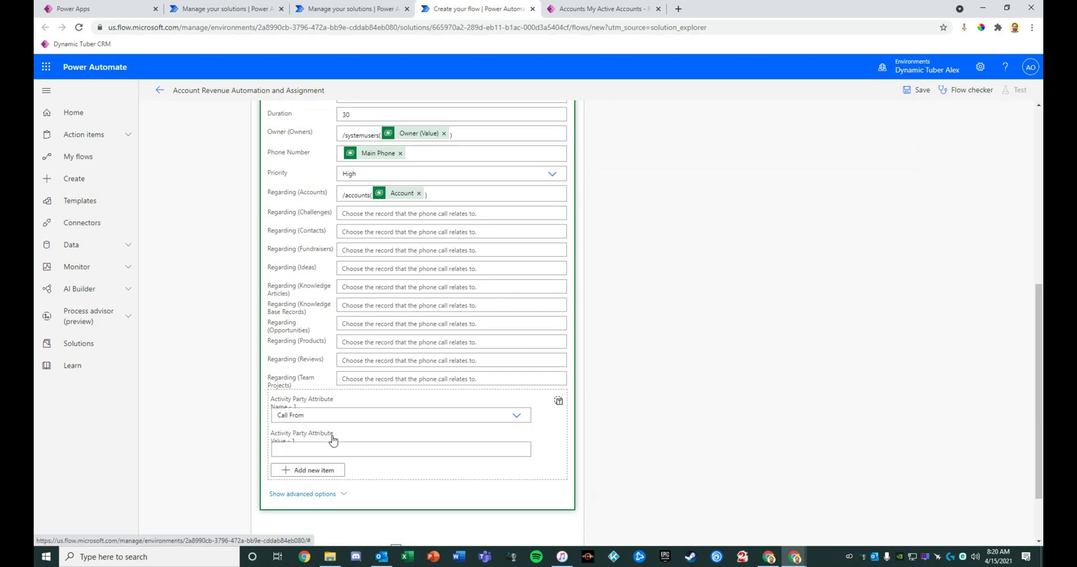
left_click(334, 450)
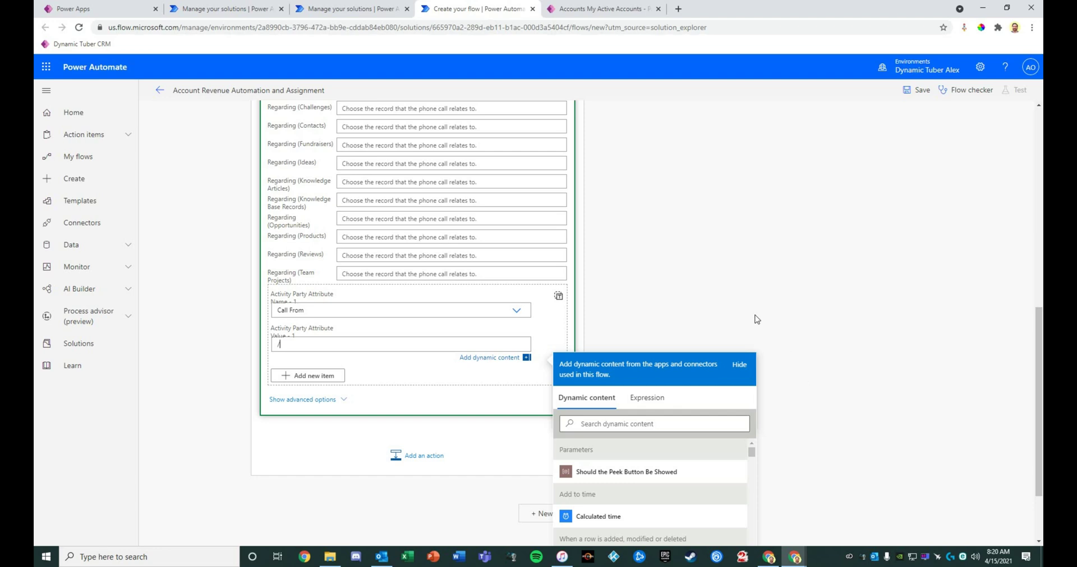
type("emusers(")
left_click(646, 424)
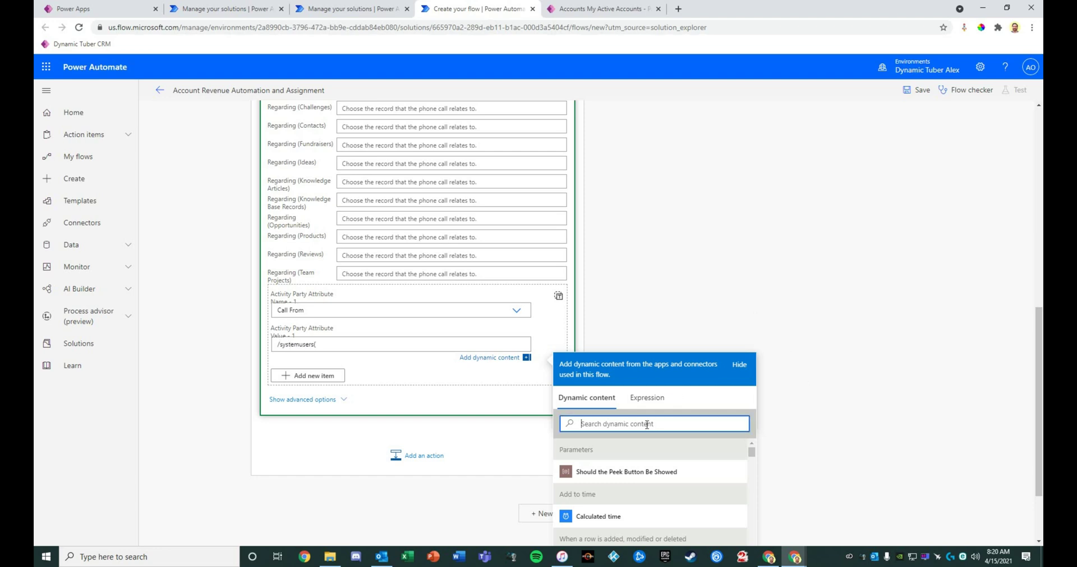
type("owner")
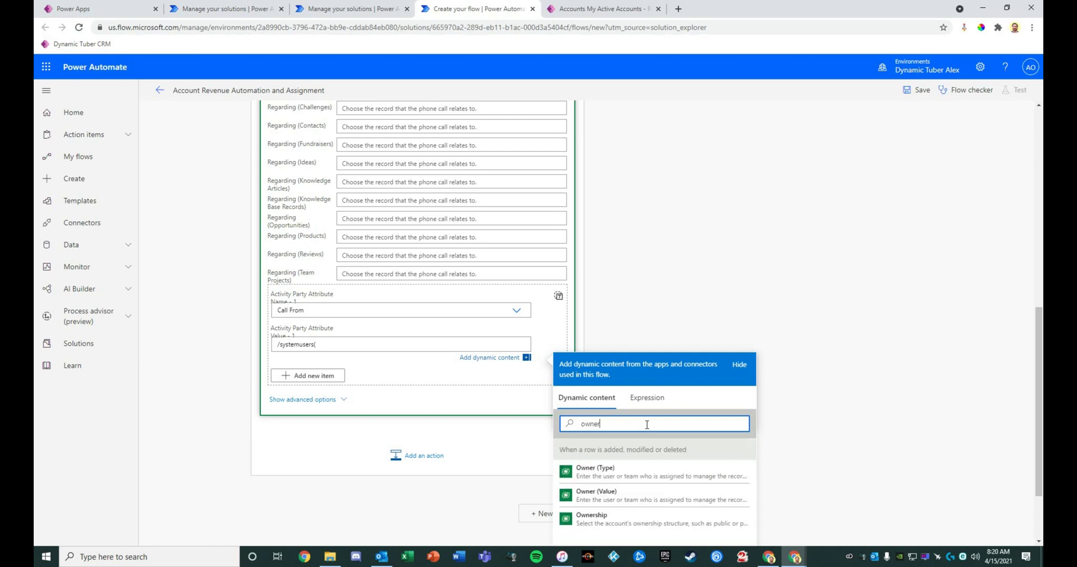
Complete the value as /systemusers(Owner (Value)), save the flow, and add a second party entry
left_click(617, 476)
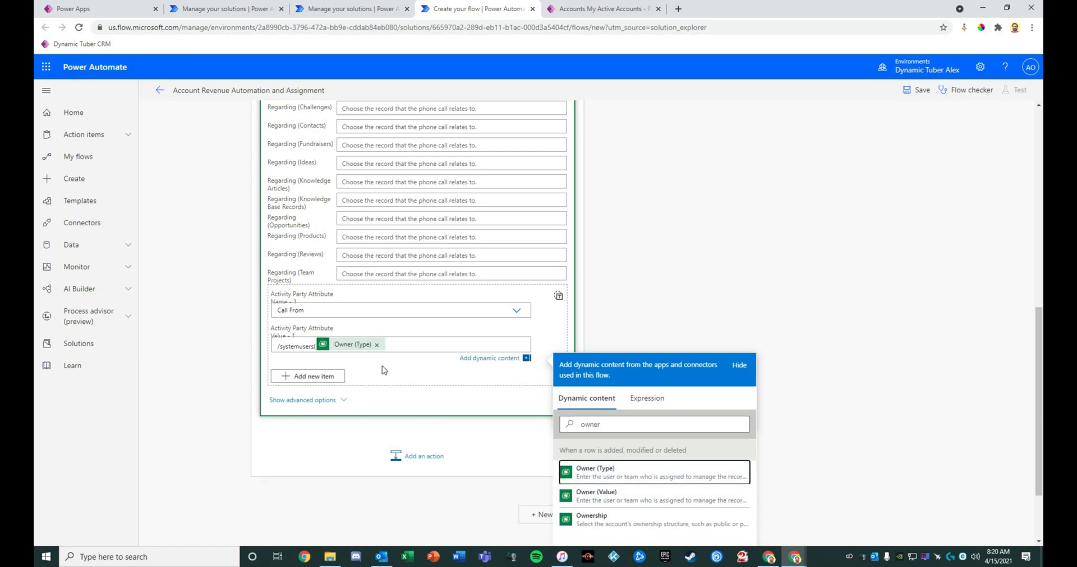
left_click(377, 345)
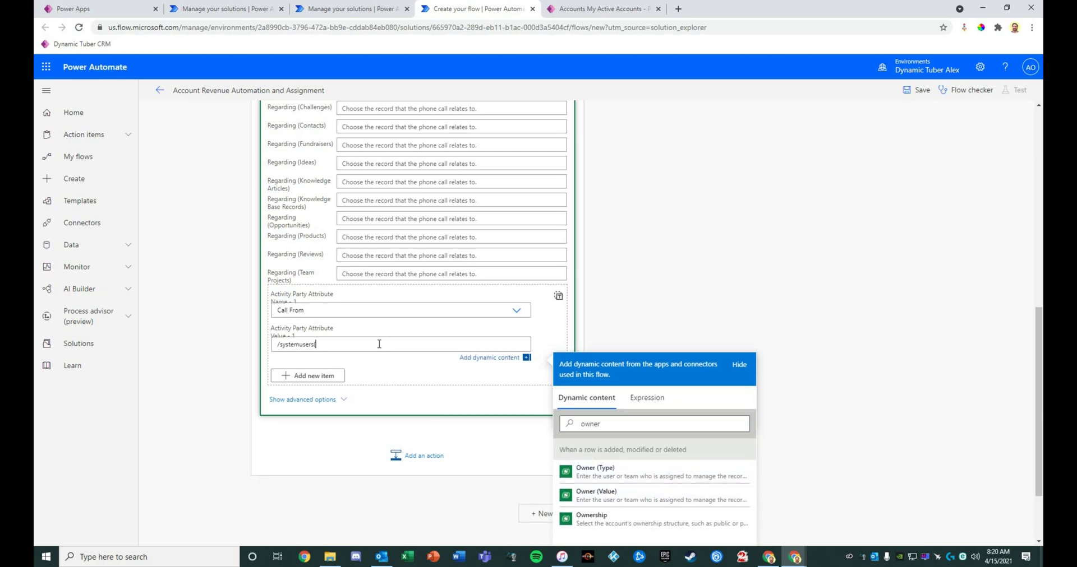
left_click(578, 495)
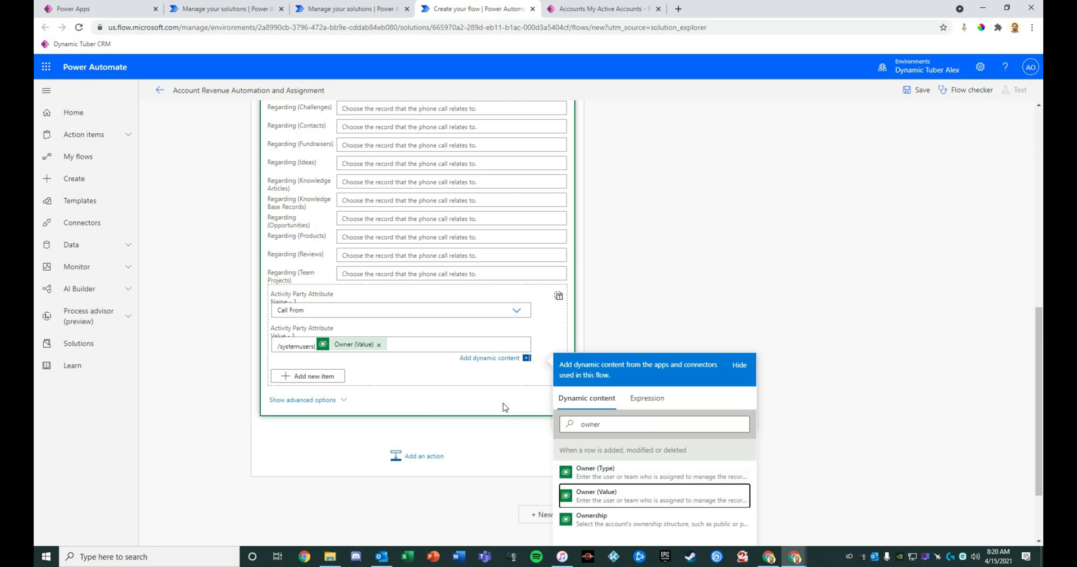
left_click(429, 348)
type(")")
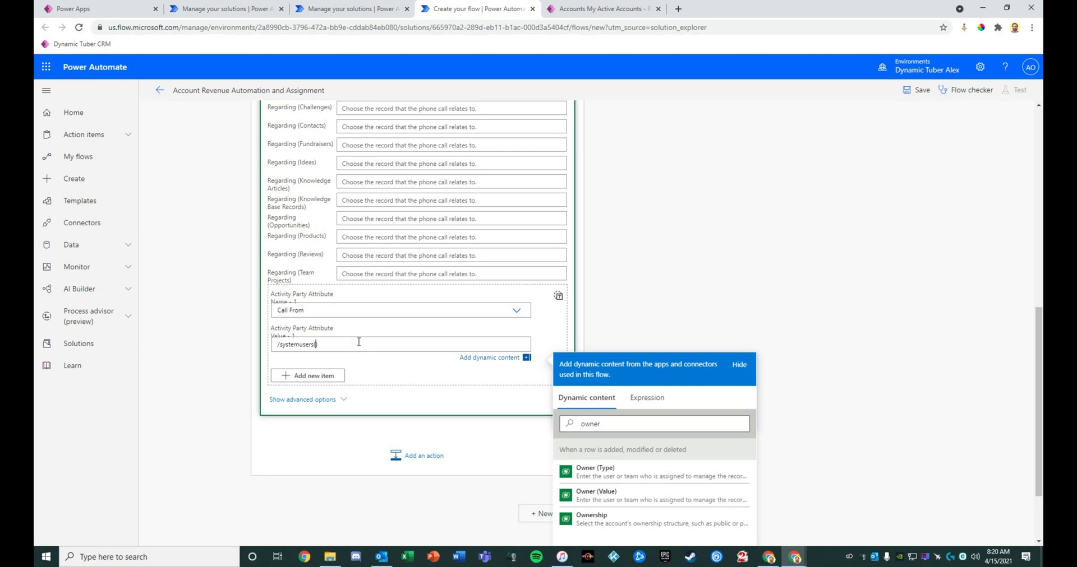
left_click(648, 497)
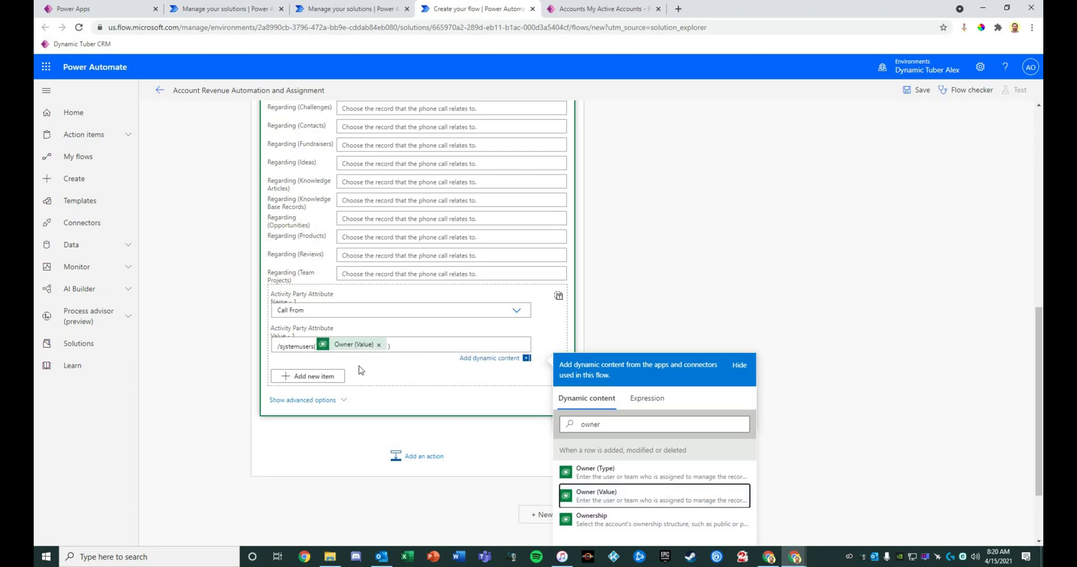
left_click(913, 90)
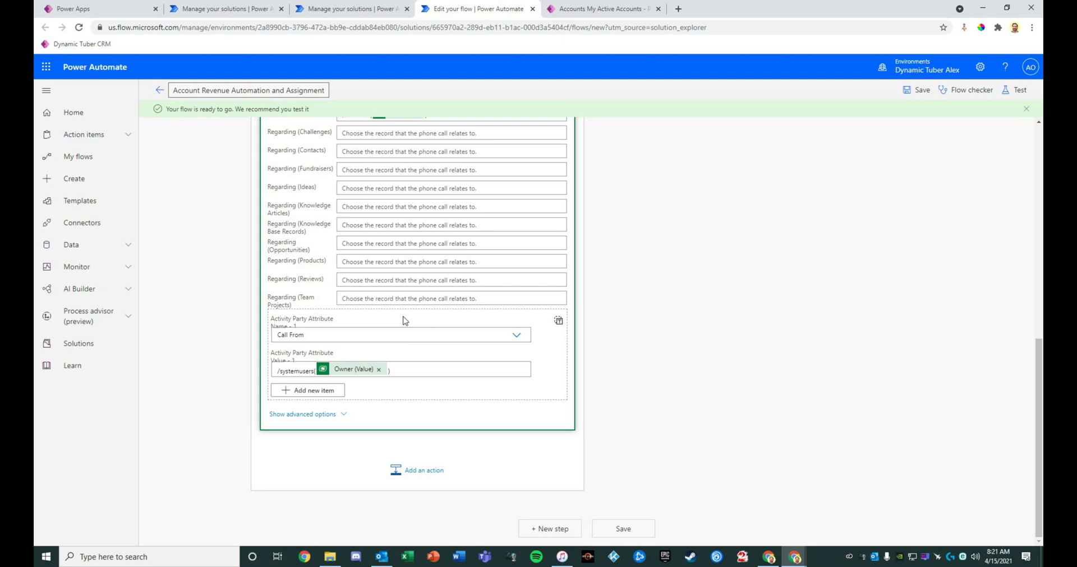
left_click(335, 391)
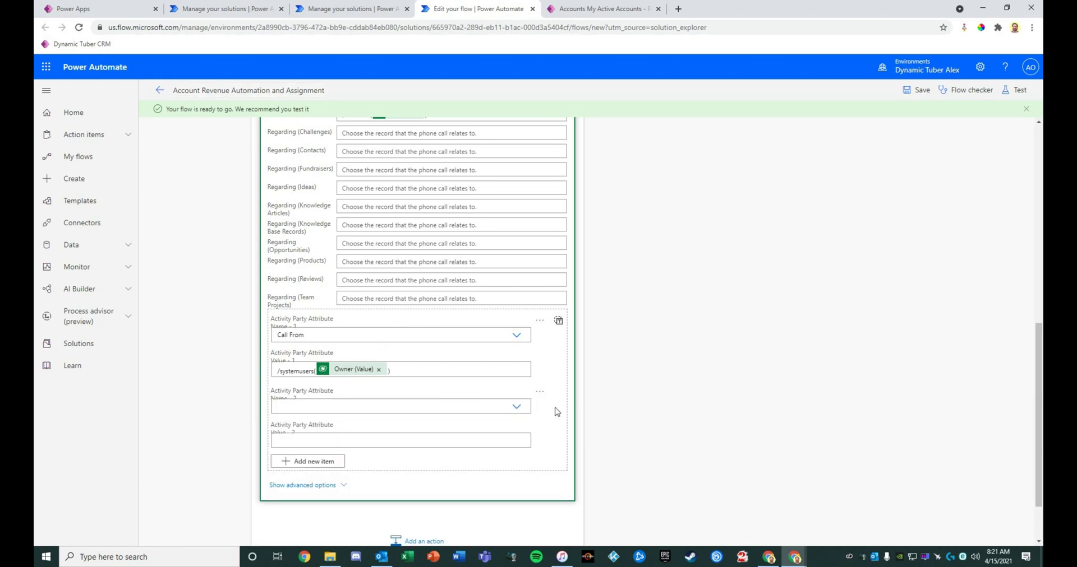
Make the second activity party Call To with value /accounts(Account) and save the flow
left_click(514, 407)
left_click(344, 435)
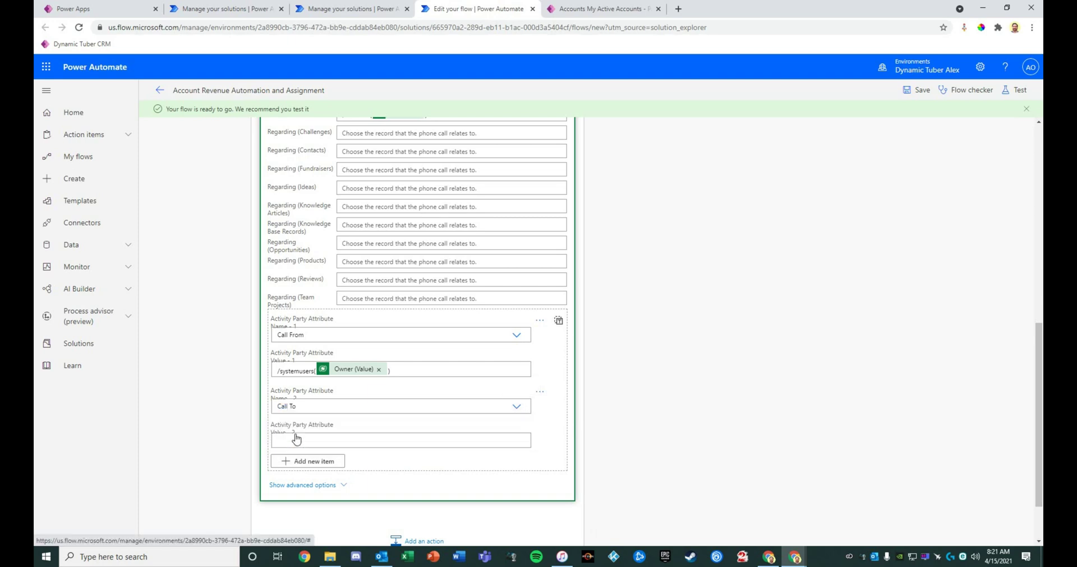
left_click(296, 439)
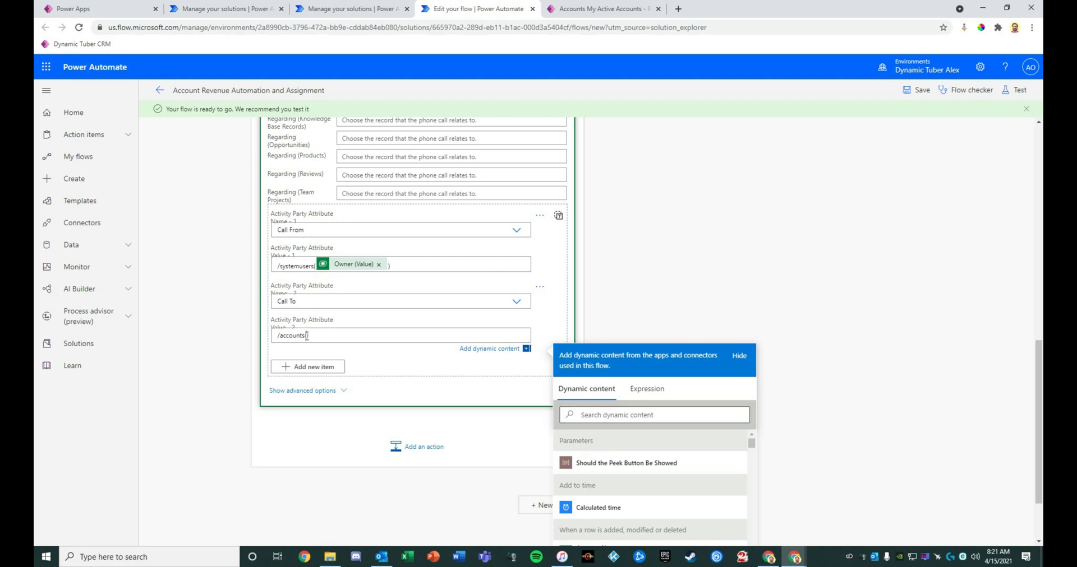
left_click(643, 414)
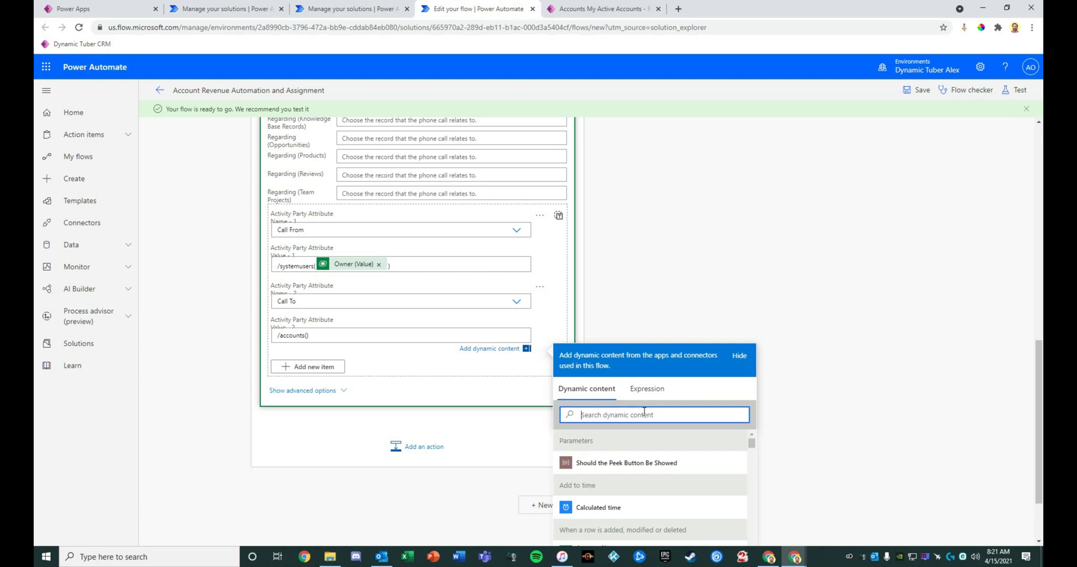
type("unique")
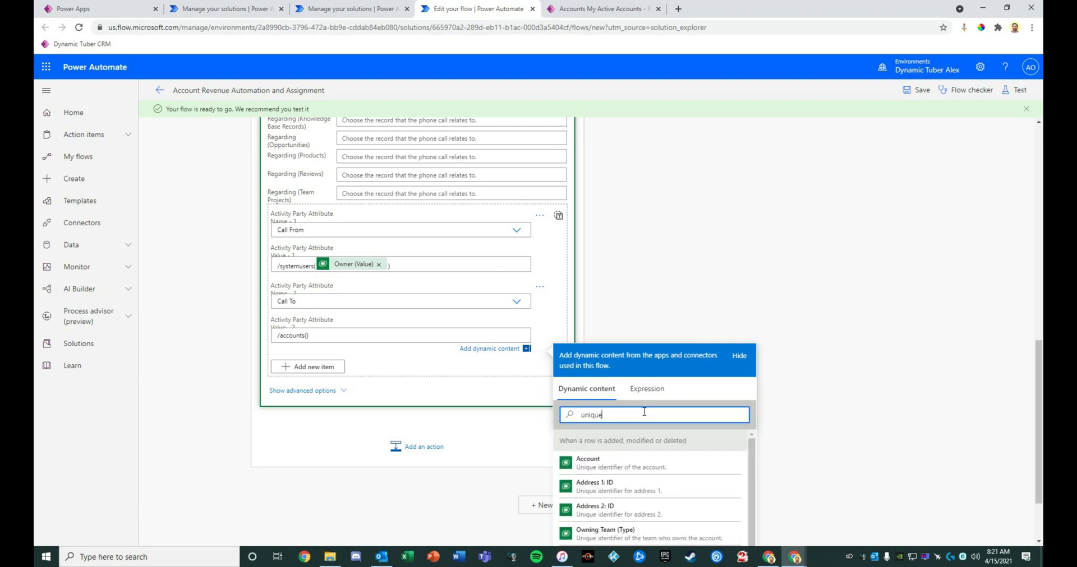
left_click(634, 472)
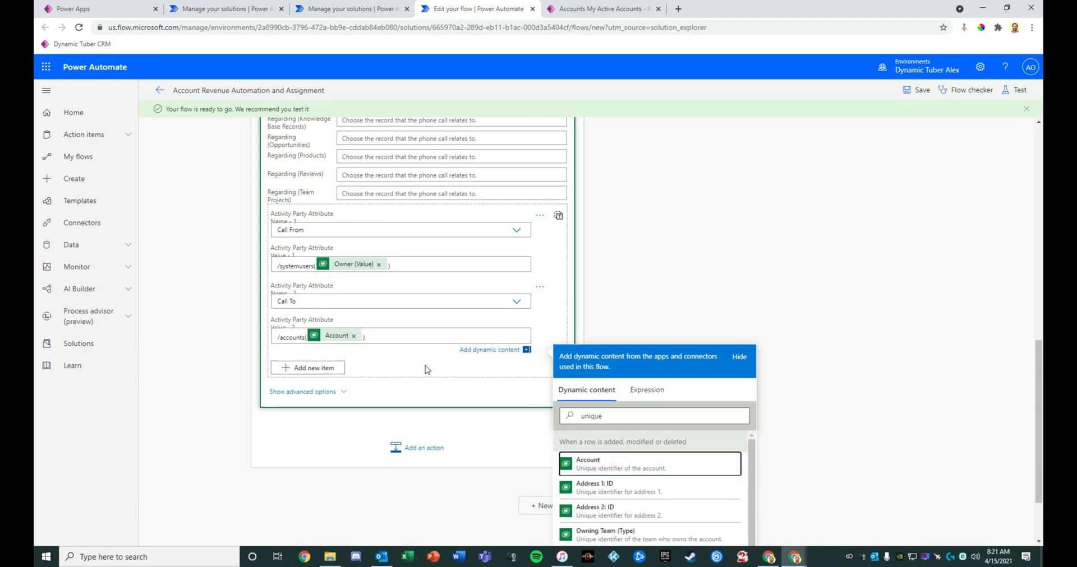
left_click(904, 85)
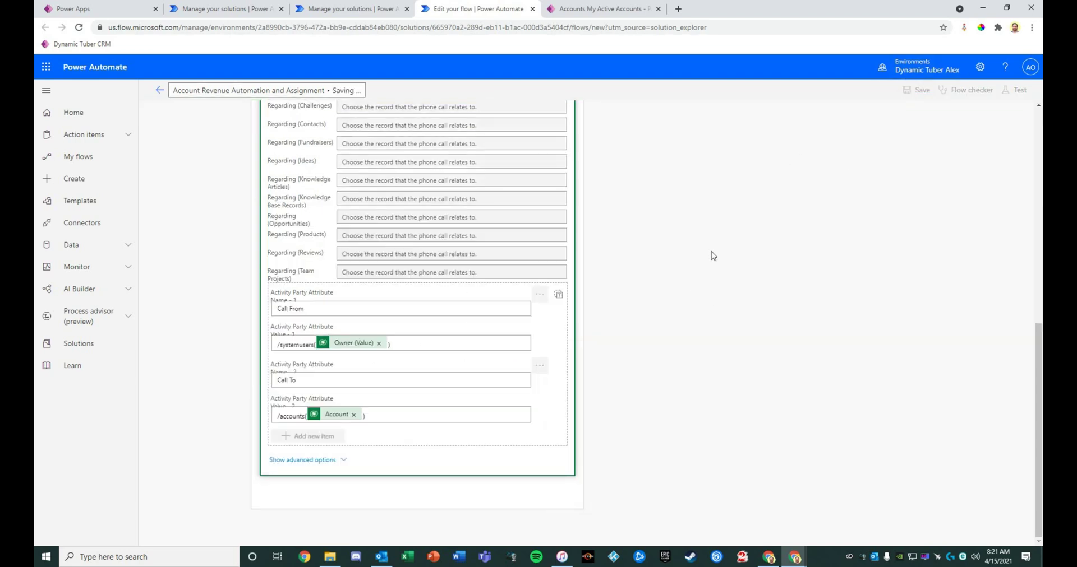
scroll(846, 336, "up", 5)
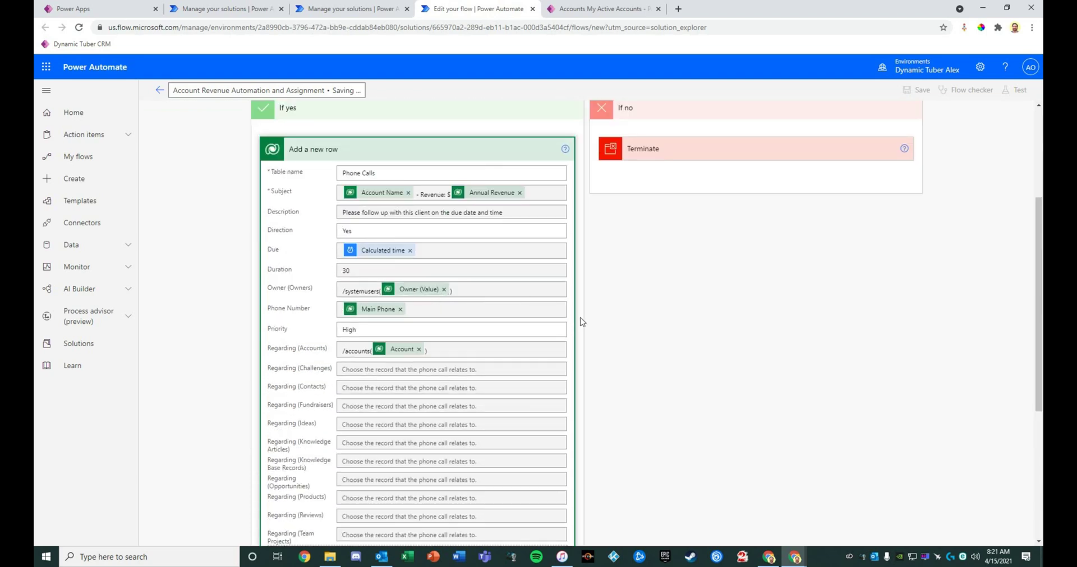
Exit the saved flow's editor, confirming the leave-page prompt, and switch to My Active Accounts
scroll(586, 326, "up", 1)
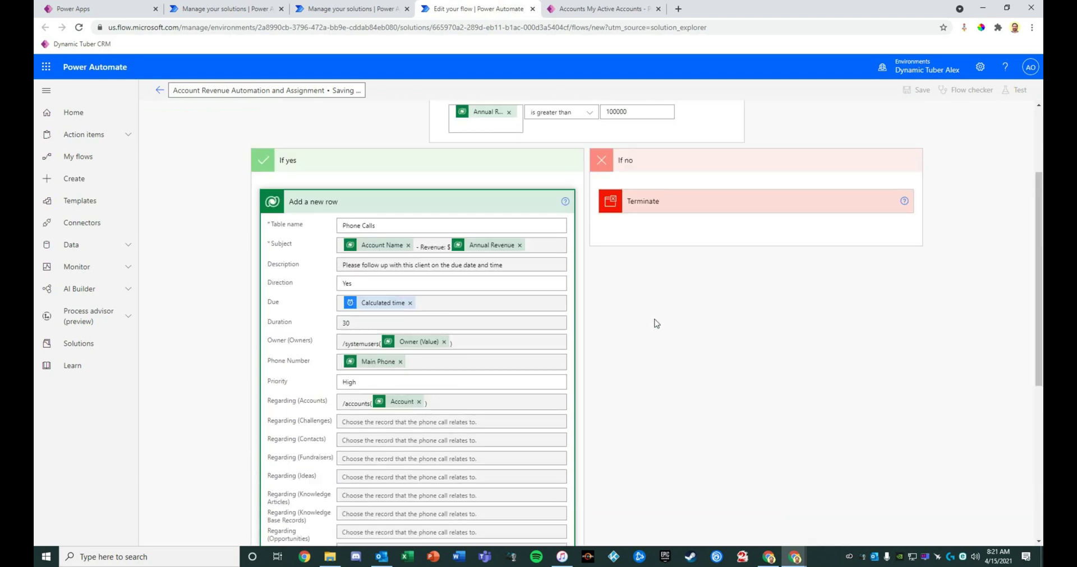
scroll(656, 324, "up", 3)
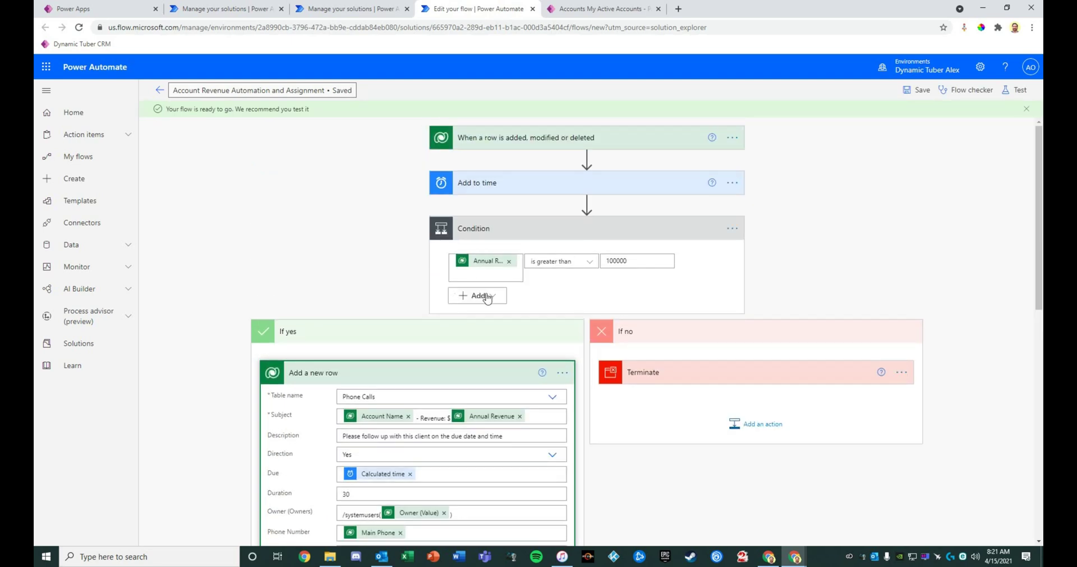
left_click(162, 91)
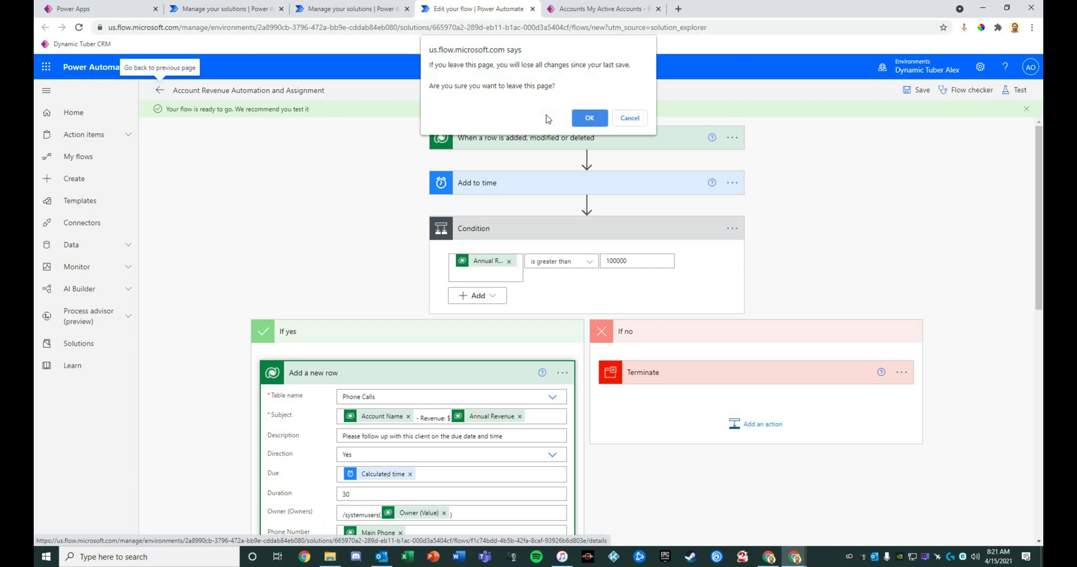
left_click(586, 116)
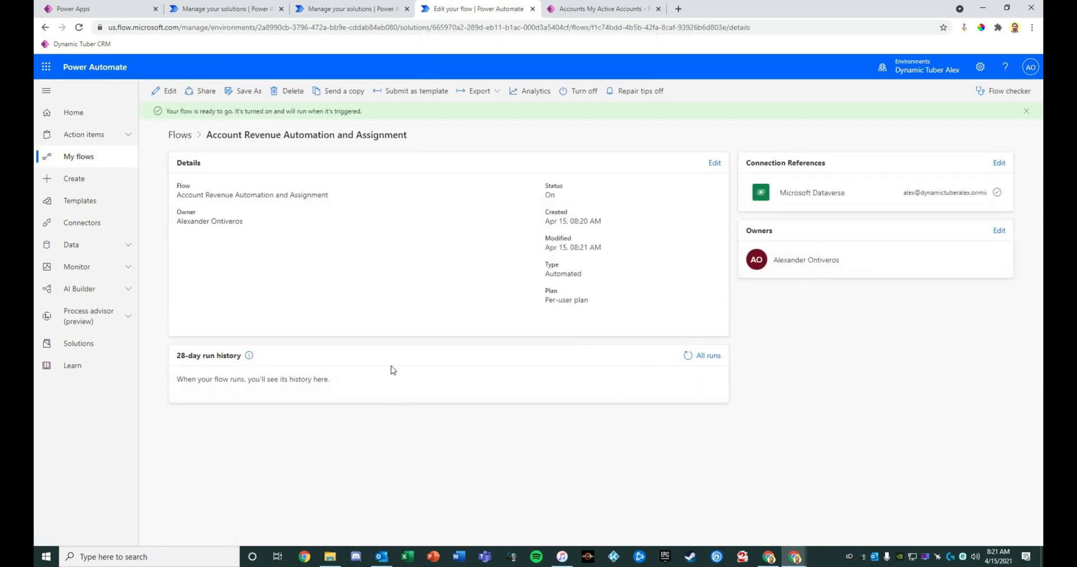
left_click(614, 16)
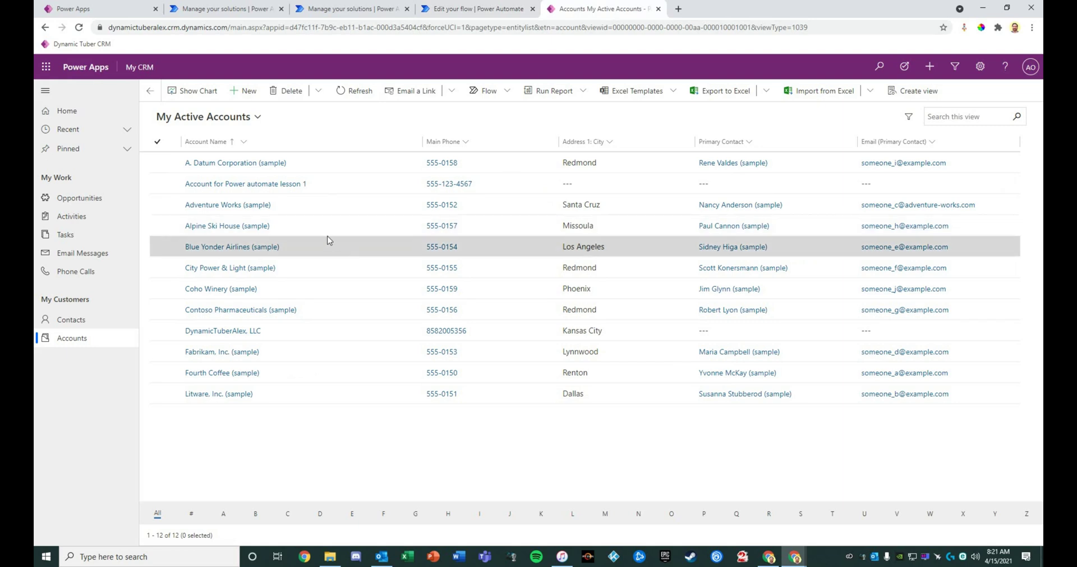
Start a new account named 'Test Account with Revenue GT $100k' with annual revenue $101,000
left_click(247, 95)
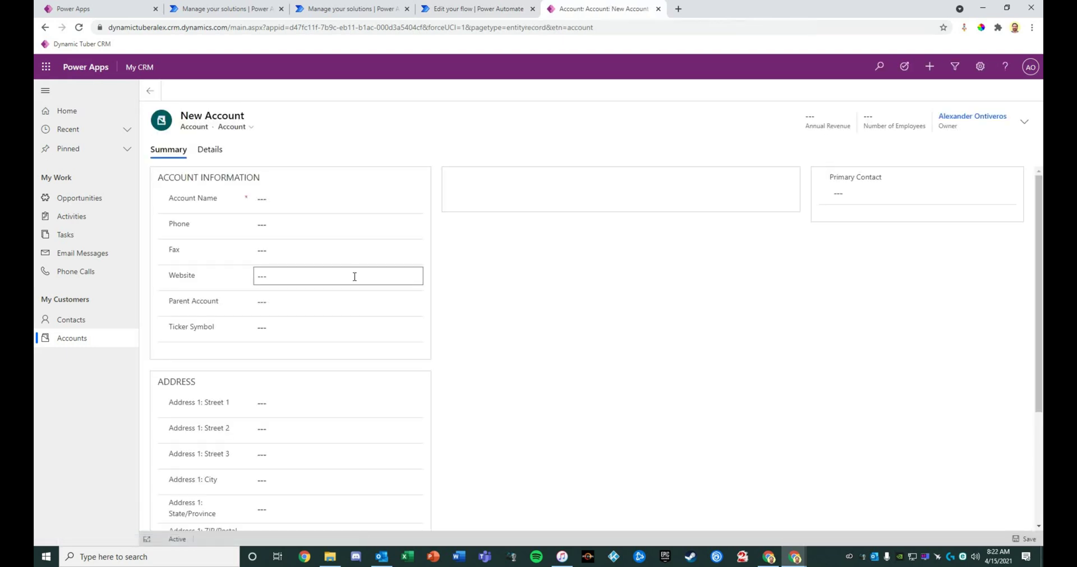
left_click(278, 202)
type("Tes")
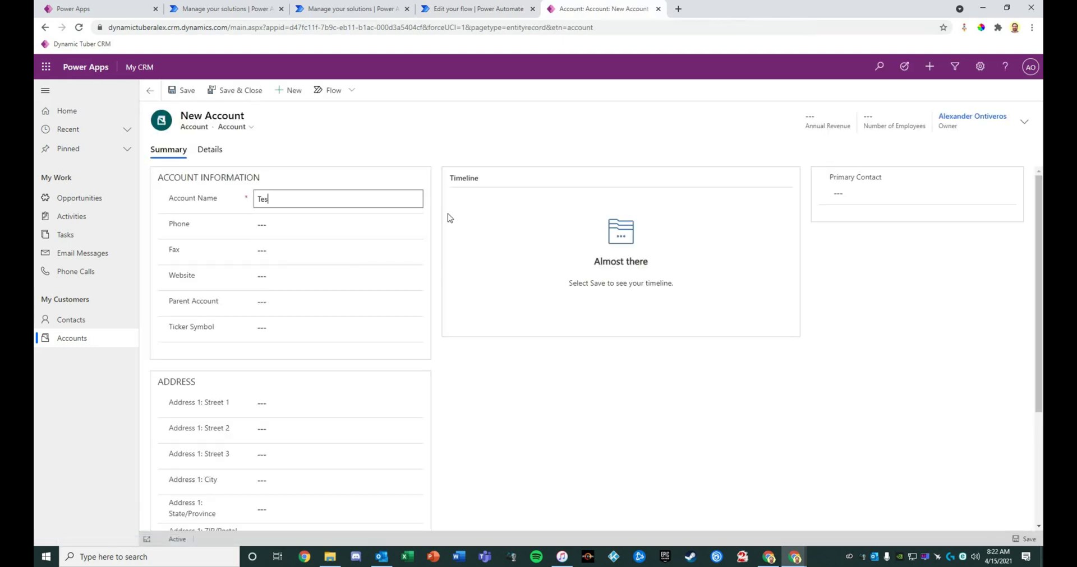
type("t Account with Revenue GT $100k")
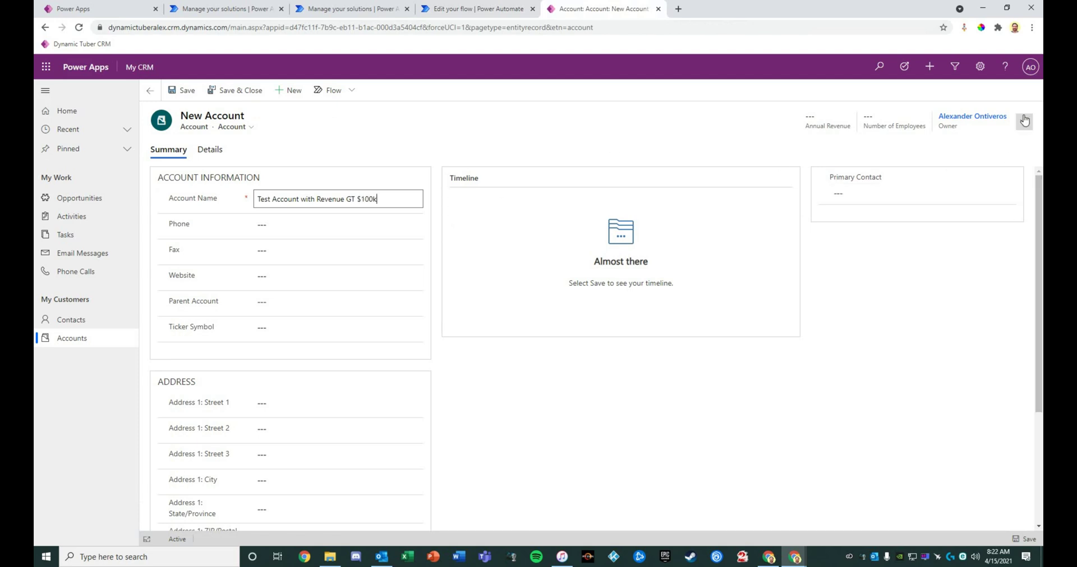
left_click(1024, 122)
left_click(943, 157)
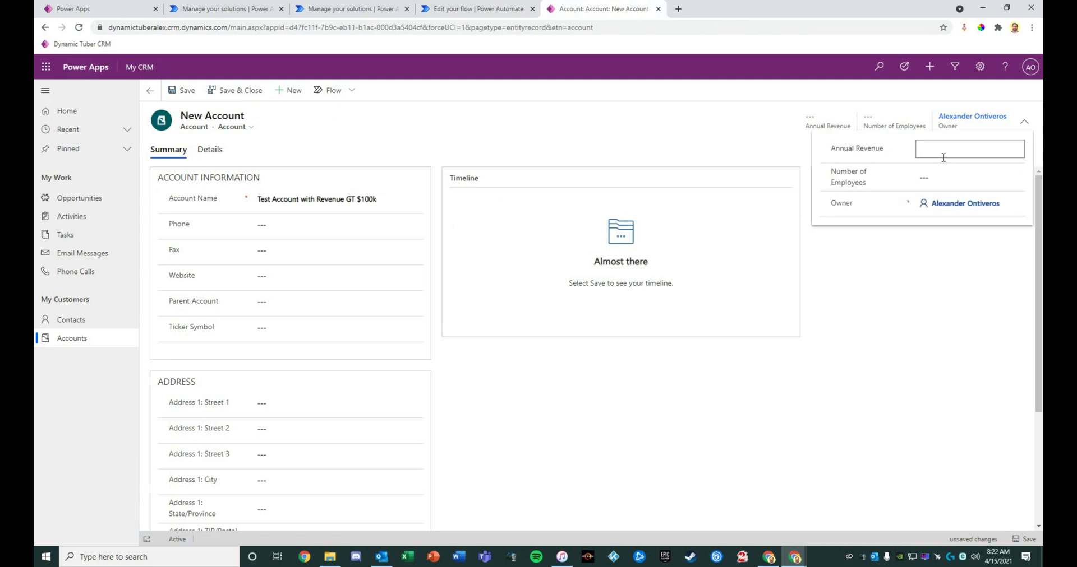
type("101000")
left_click(928, 314)
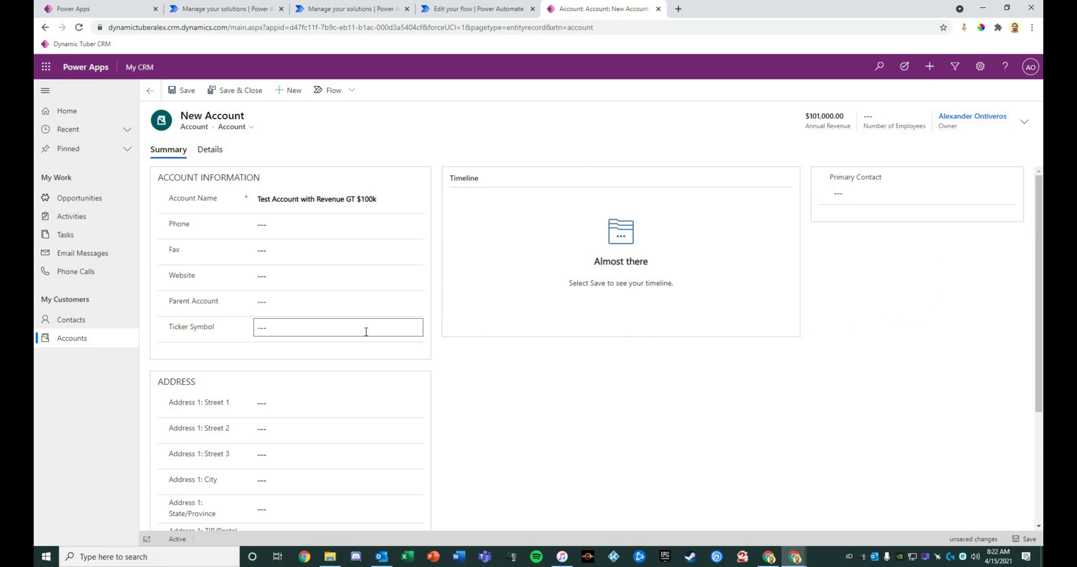
scroll(286, 286, "down", 1)
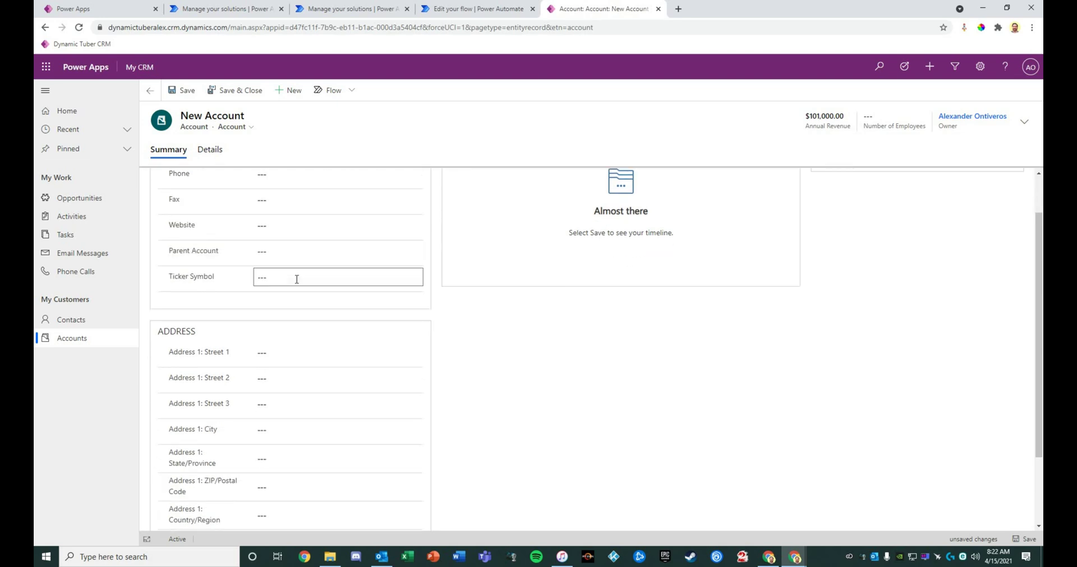
scroll(297, 247, "up", 1)
left_click(296, 226)
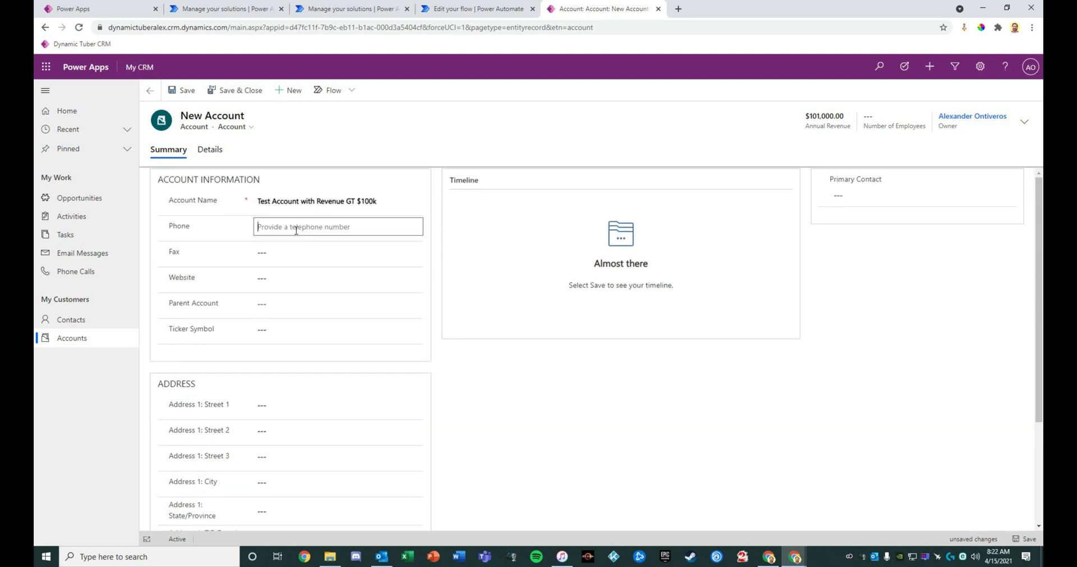
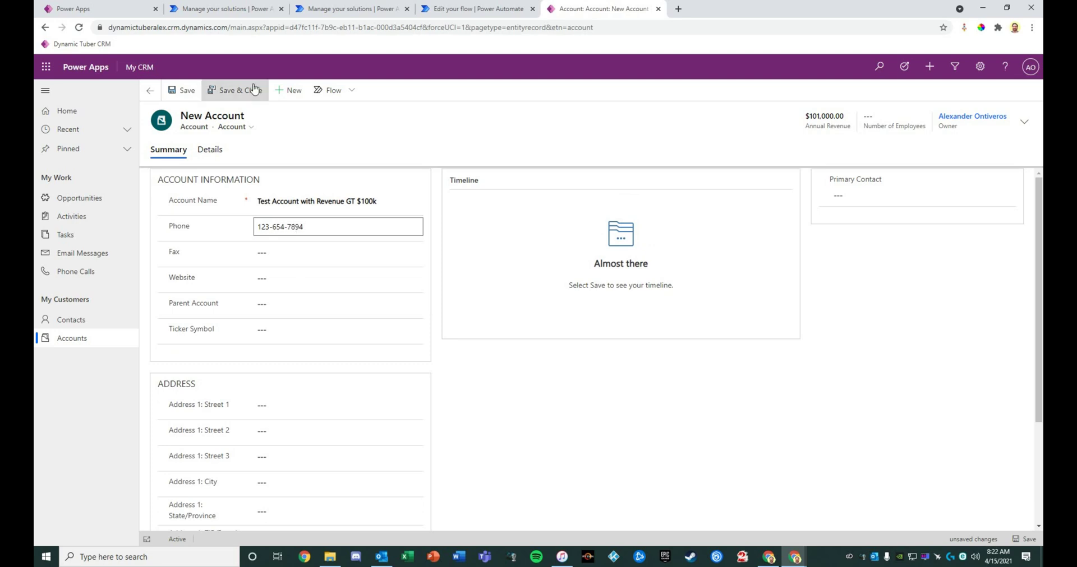
scroll(600, 351, "down", 3)
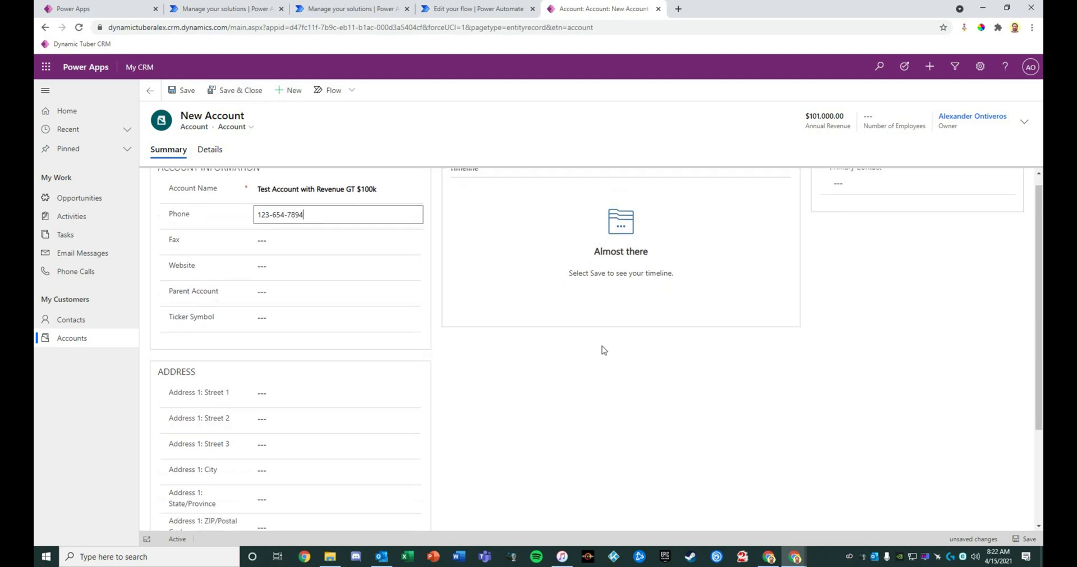
scroll(641, 406, "up", 5)
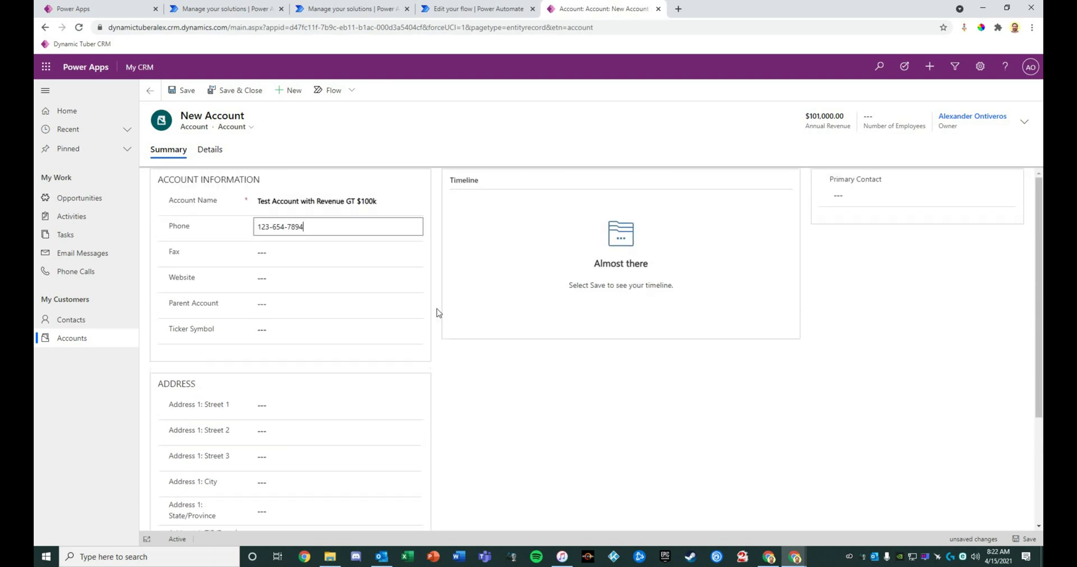
scroll(502, 359, "down", 5)
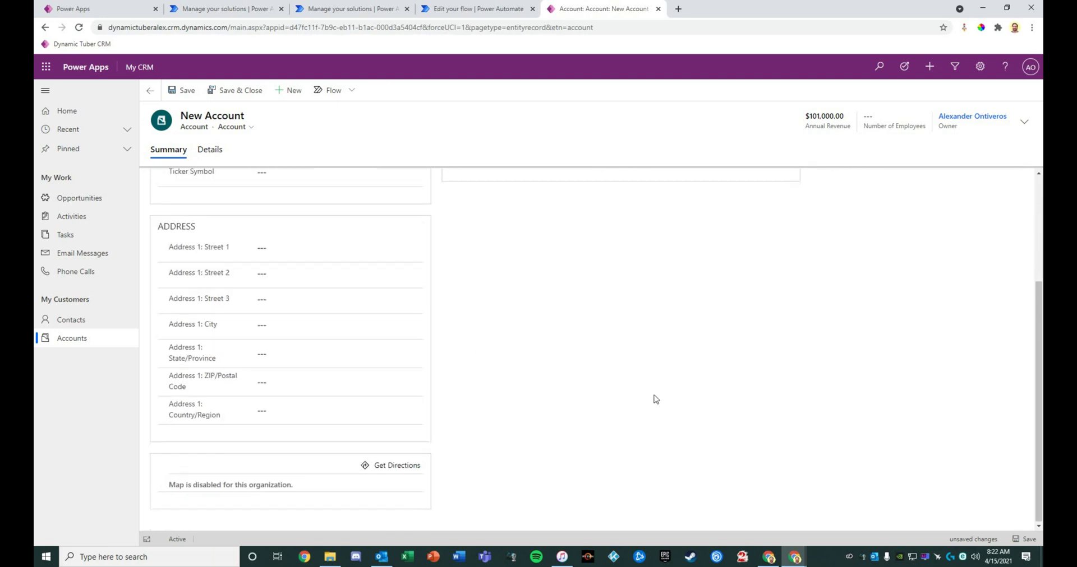
left_click(1012, 538)
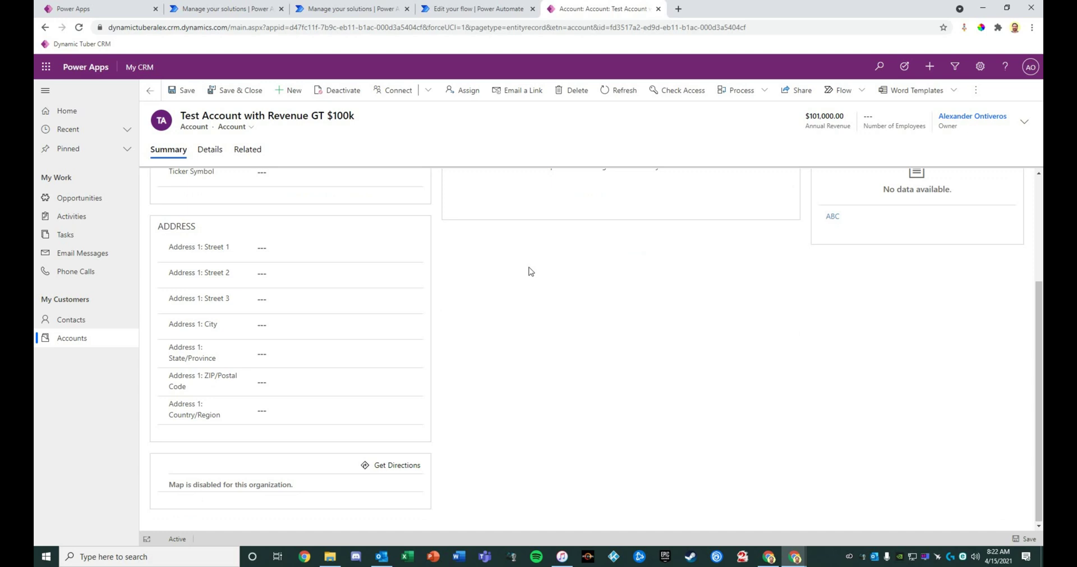
Refresh the account timeline repeatedly until the flow-created phone call appears, then open it
scroll(546, 278, "up", 3)
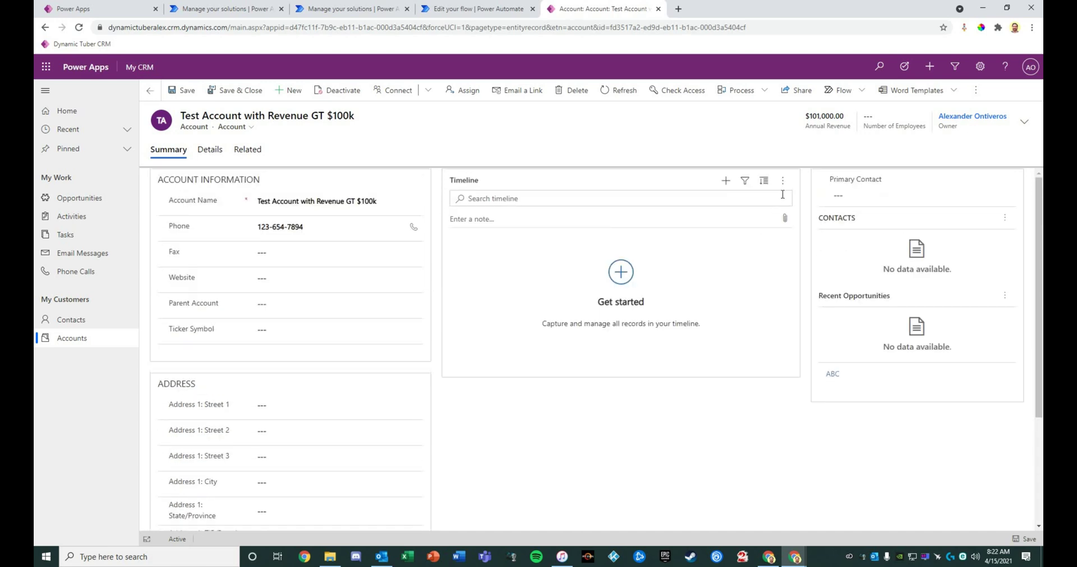
left_click(782, 180)
left_click(786, 197)
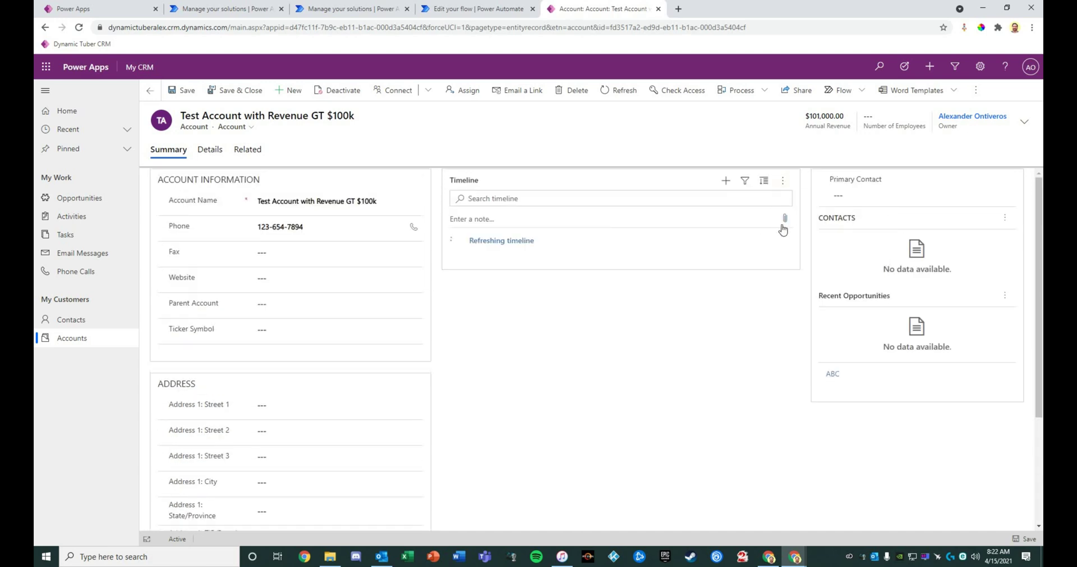
left_click(782, 181)
left_click(787, 198)
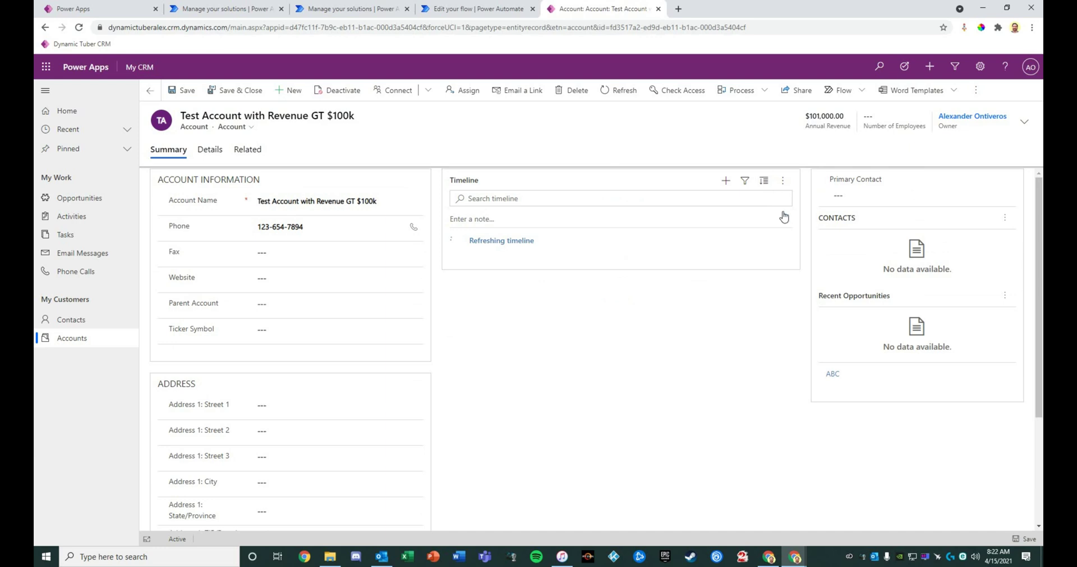
left_click(783, 181)
left_click(775, 202)
left_click(782, 181)
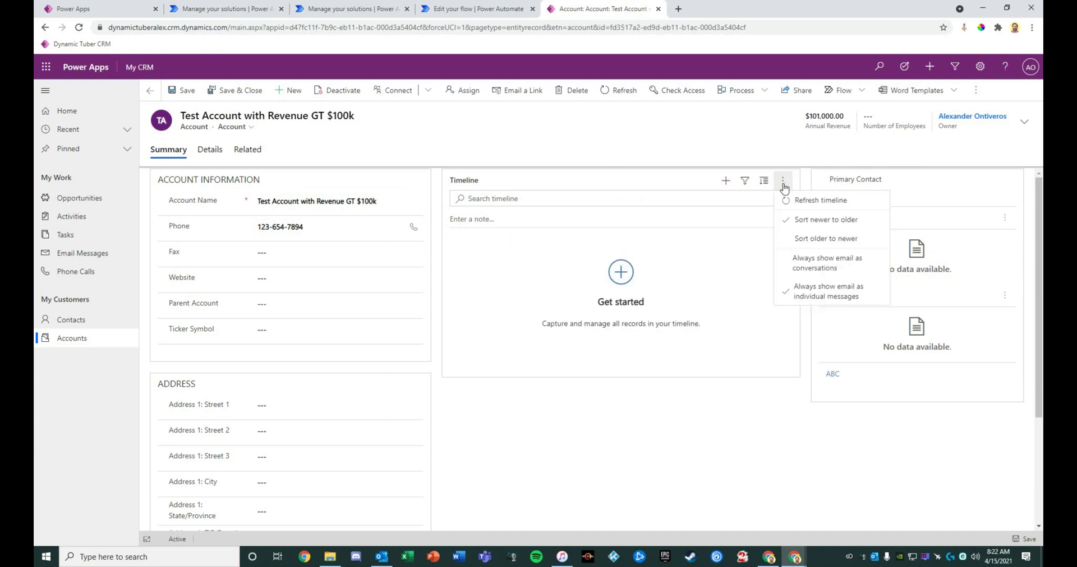
left_click(787, 199)
left_click(782, 181)
left_click(785, 199)
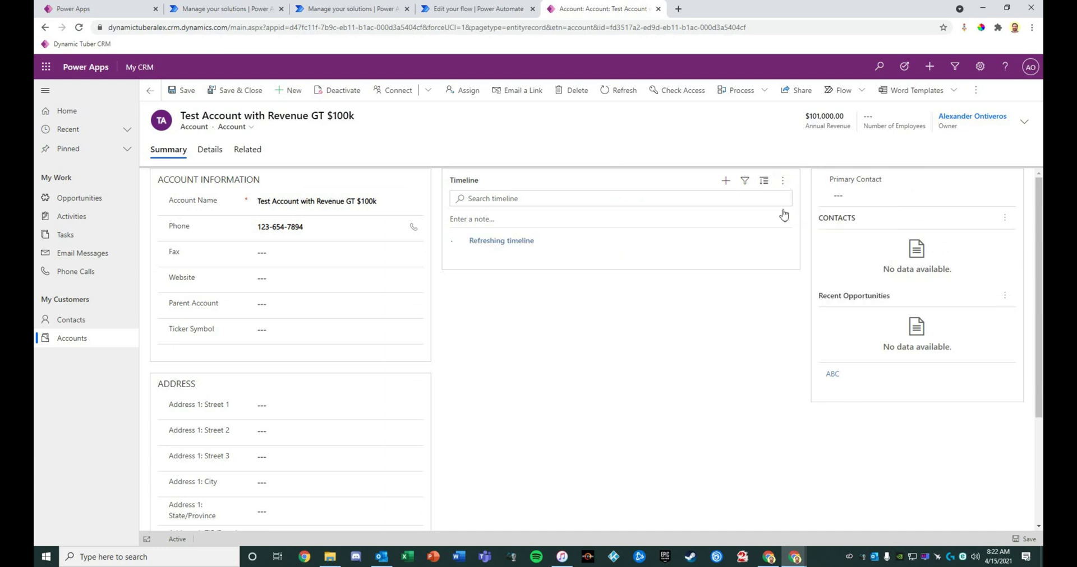
left_click(782, 180)
left_click(788, 202)
left_click(783, 181)
left_click(787, 200)
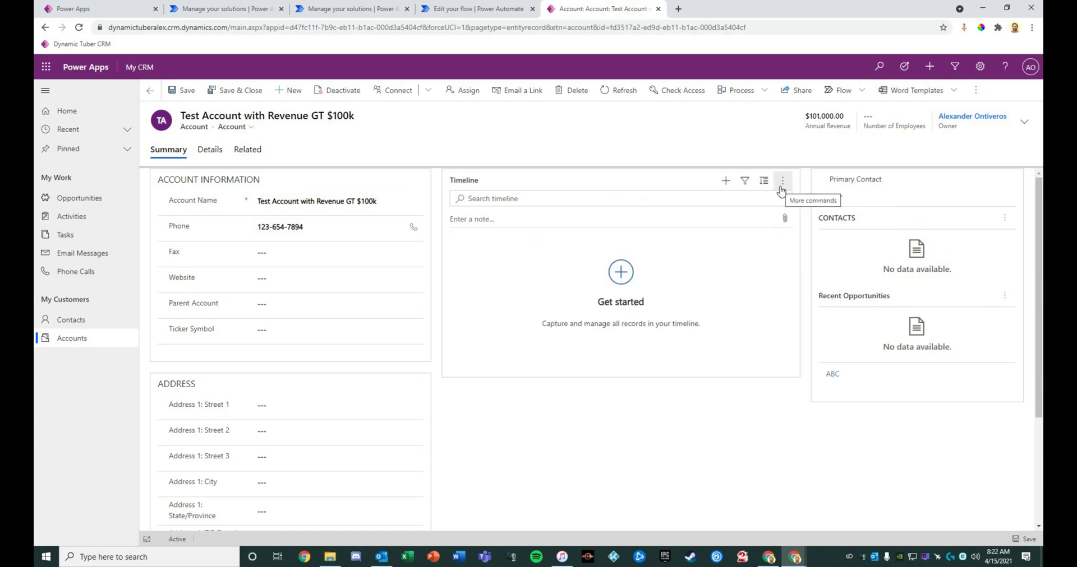
left_click(782, 181)
left_click(787, 200)
left_click(782, 181)
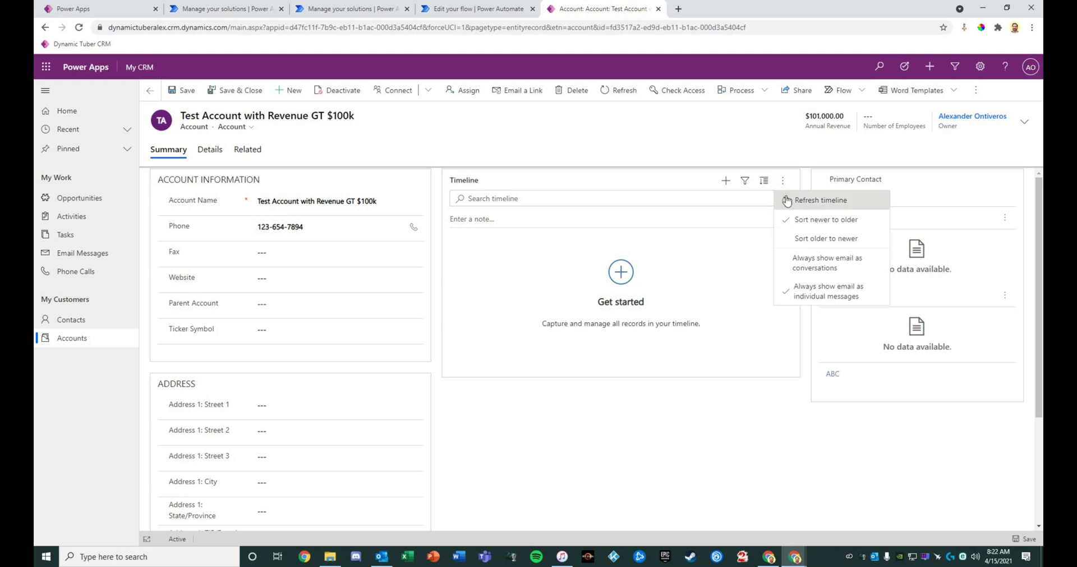
left_click(788, 199)
left_click(782, 181)
left_click(788, 199)
left_click(783, 180)
left_click(787, 199)
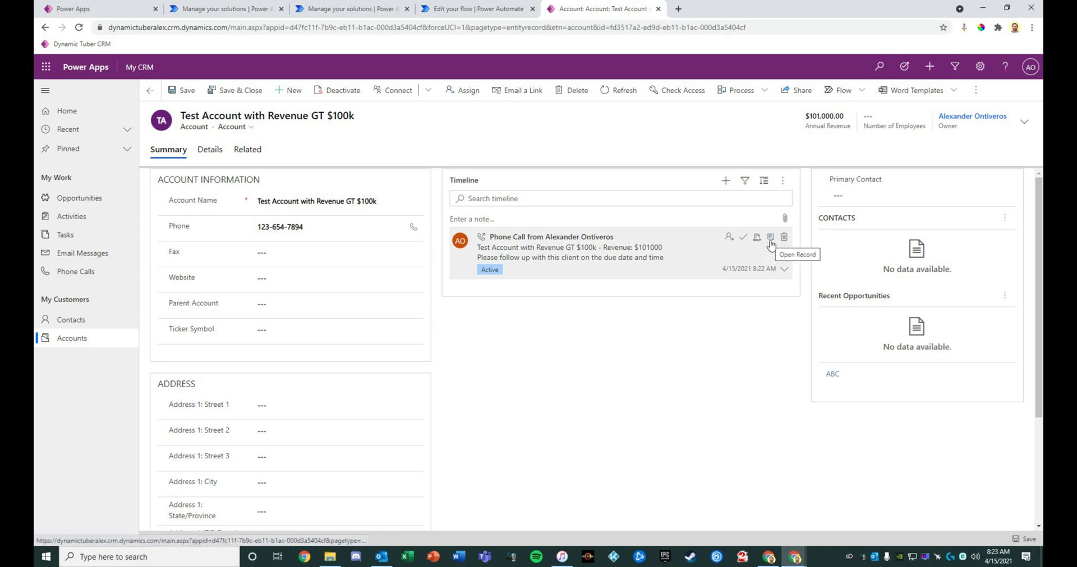
left_click(771, 241)
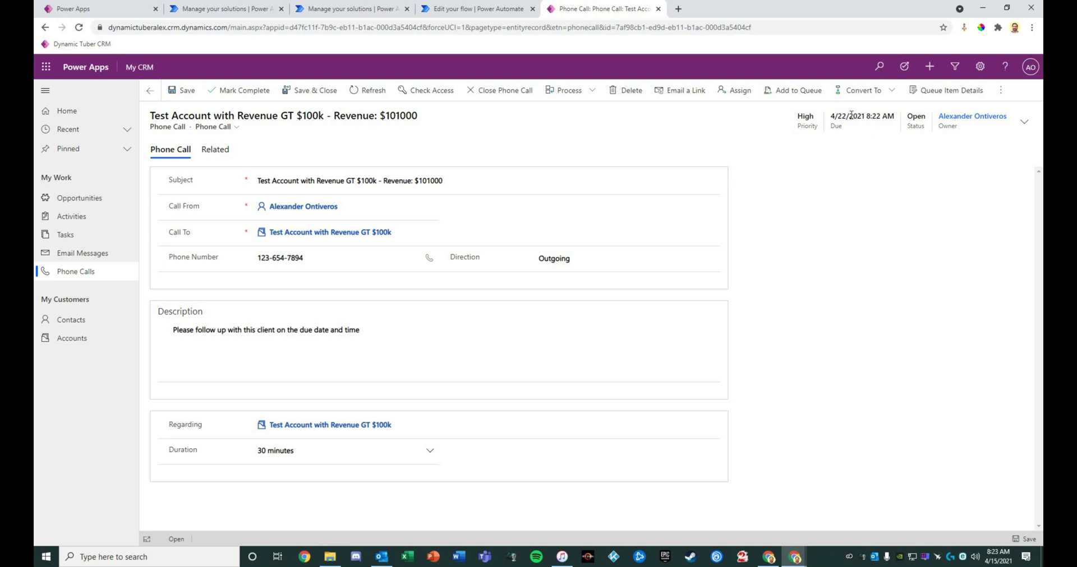
Review the phone call: High priority, 30-minute duration, due 4/22/2021 8:22 AM
left_click_drag(866, 117, 925, 120)
left_click(897, 122)
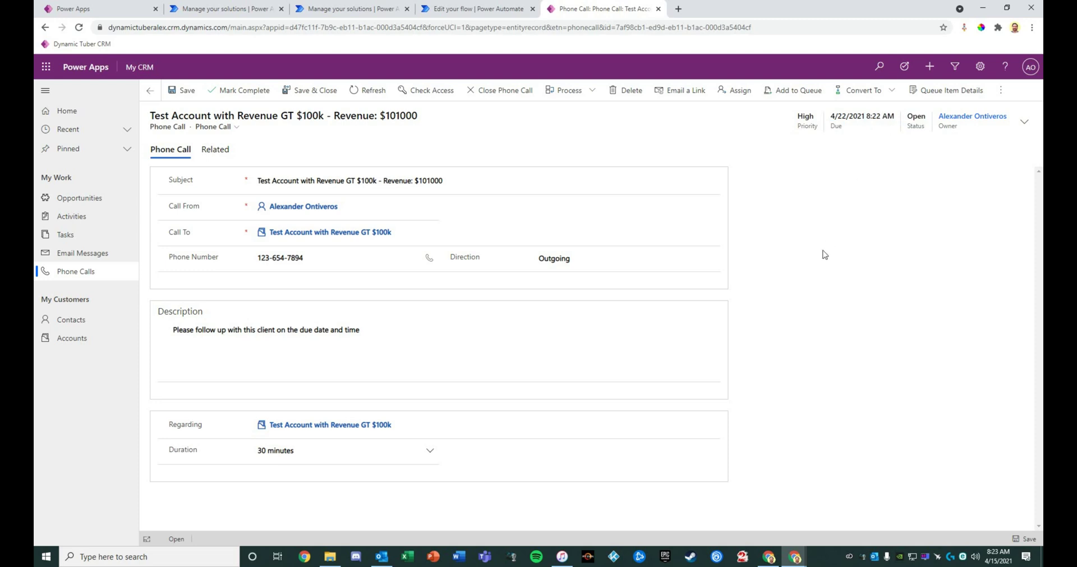